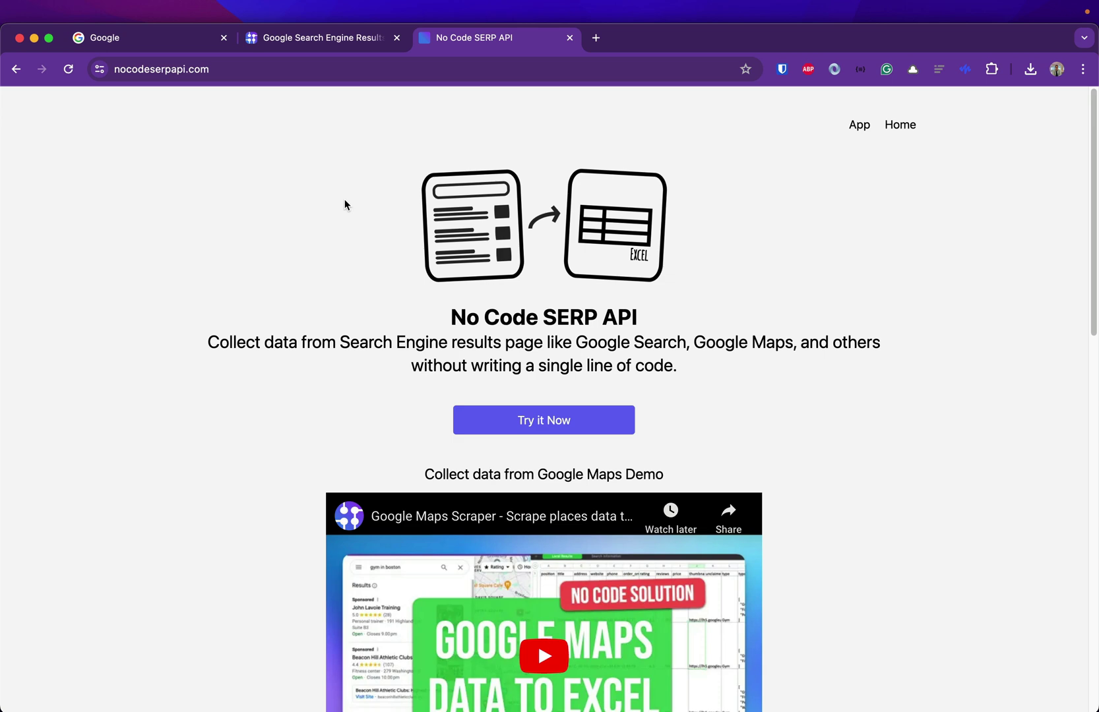
# Step: Bring up the SerpApi Google Search API docs and scroll through its query, location and localization parameters
pyautogui.press('super+1')
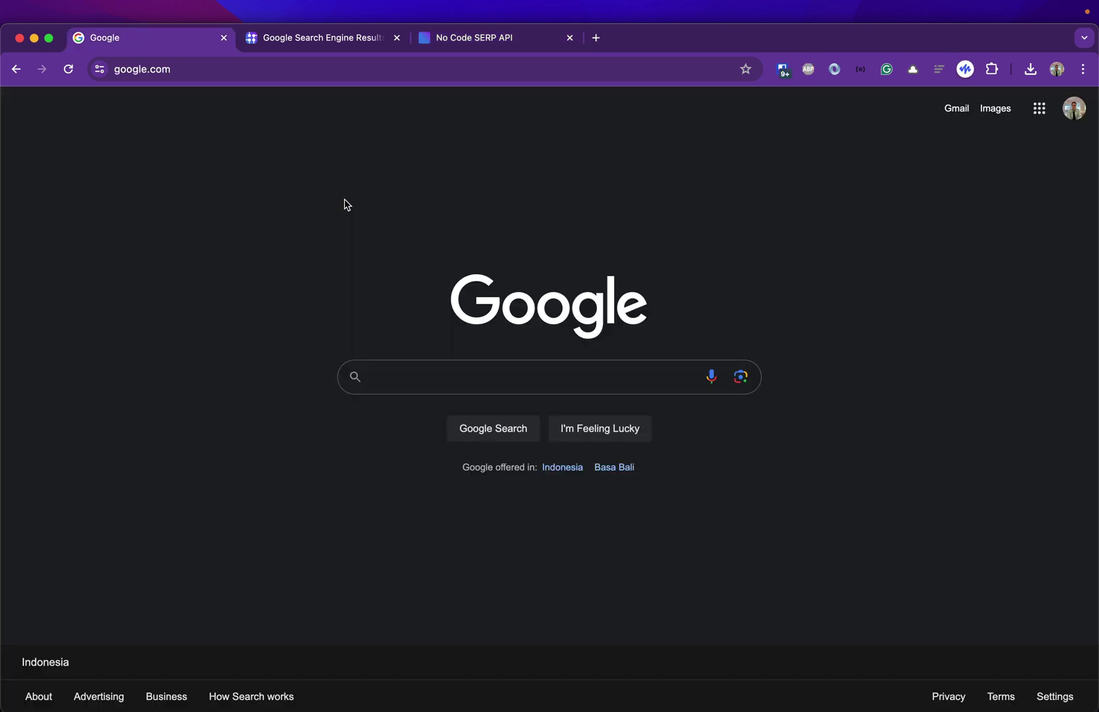
pyautogui.click(354, 41)
pyautogui.scroll(2, 449, 170)
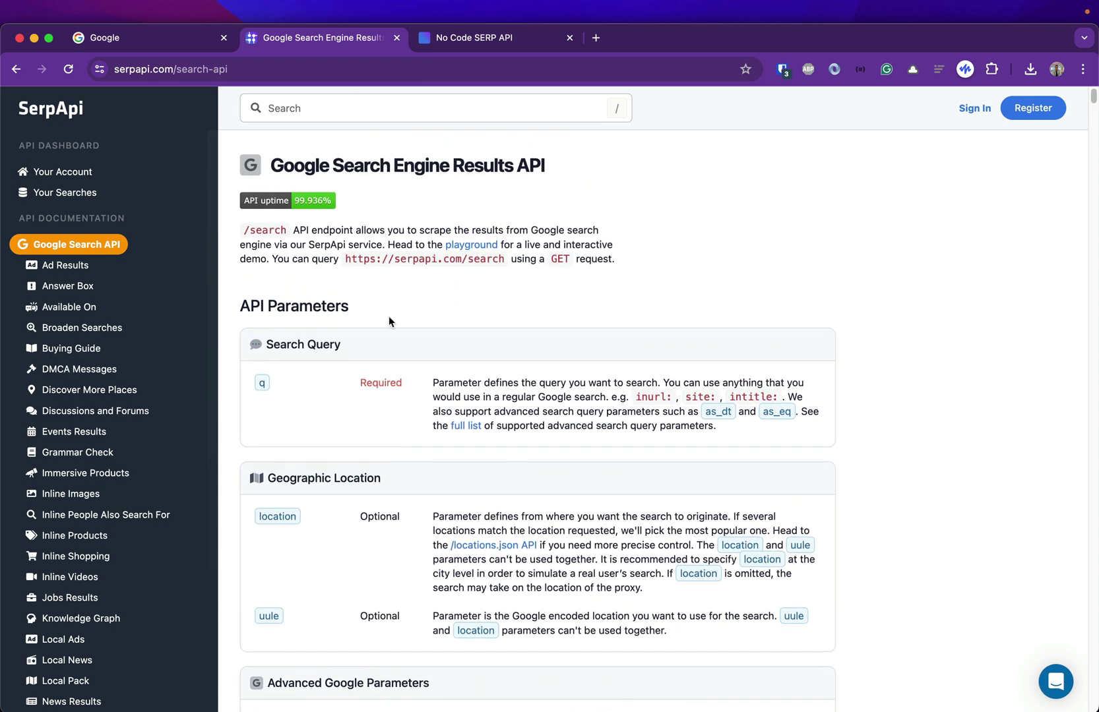
pyautogui.scroll(-3, 389, 316)
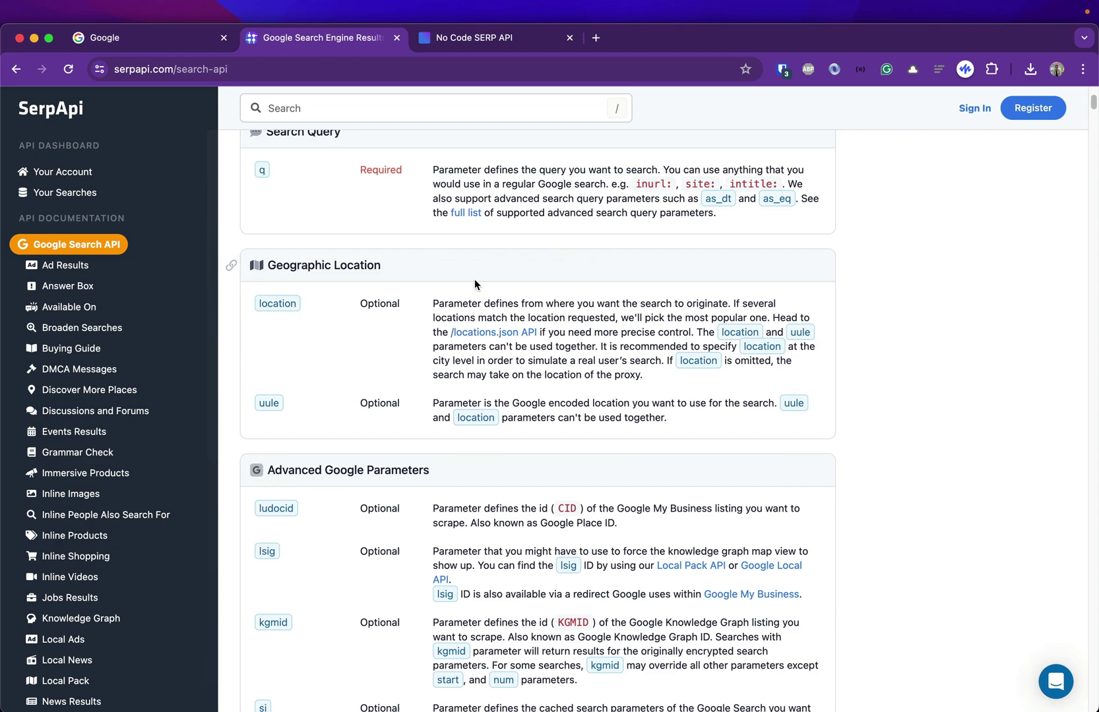
pyautogui.scroll(-10, 473, 283)
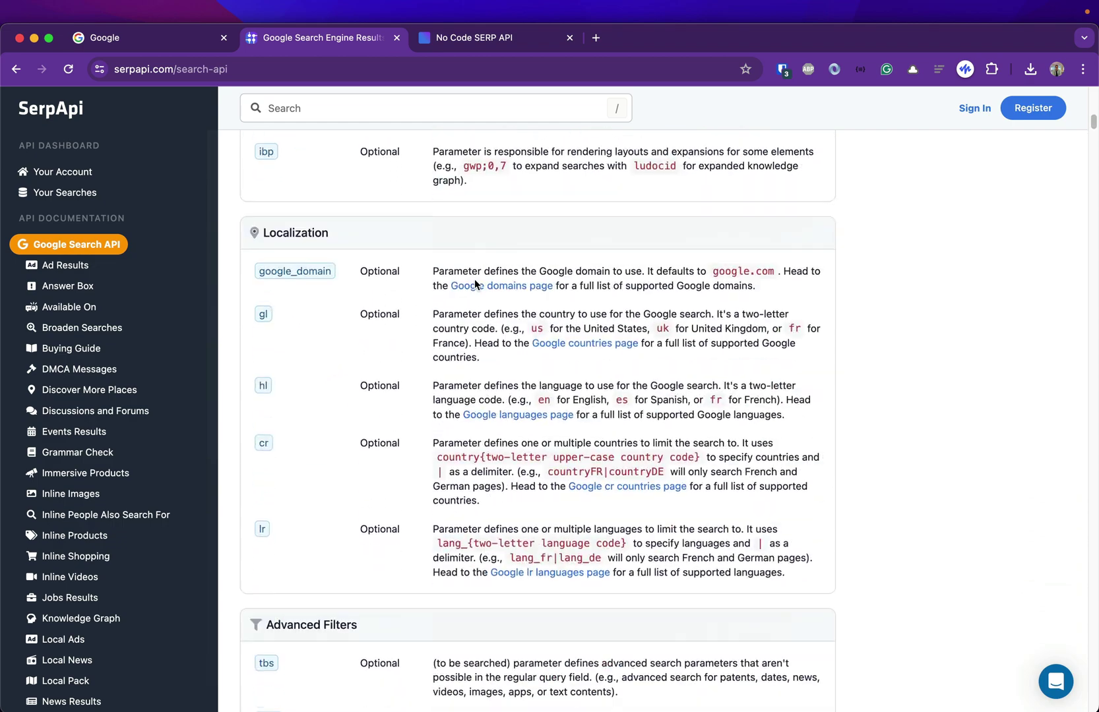
pyautogui.scroll(-10, 474, 283)
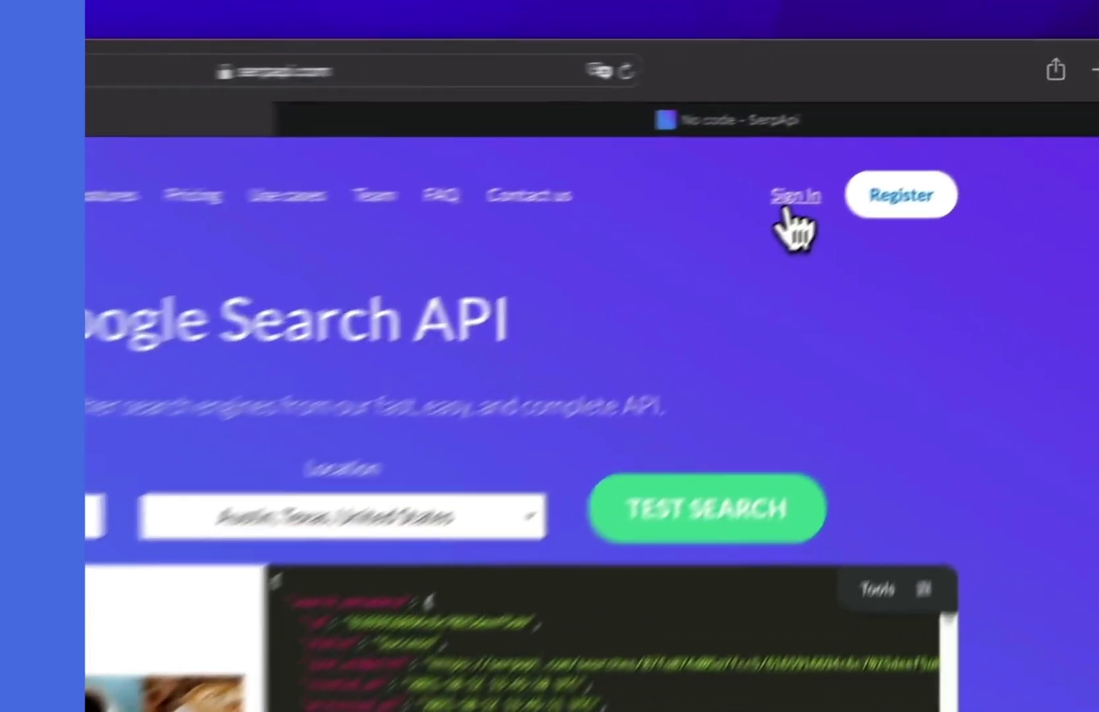
# Step: Sign in to SerpApi, copy the private API key and save it in No Code SERP API settings
pyautogui.click(950, 116)
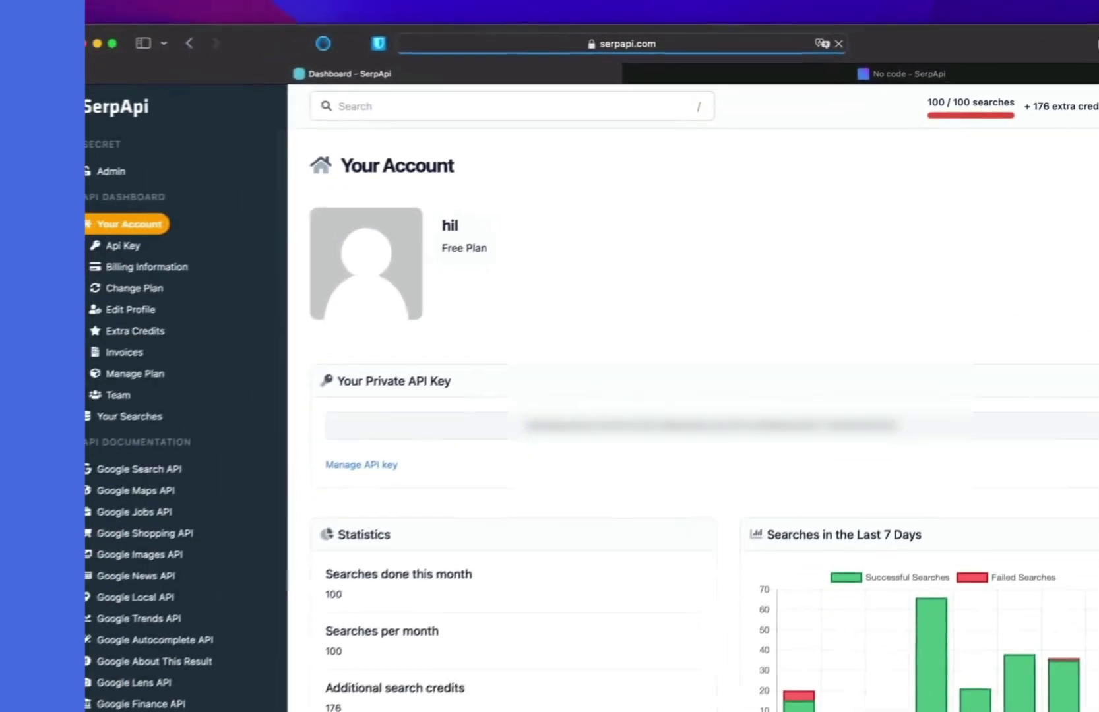
pyautogui.click(1088, 425)
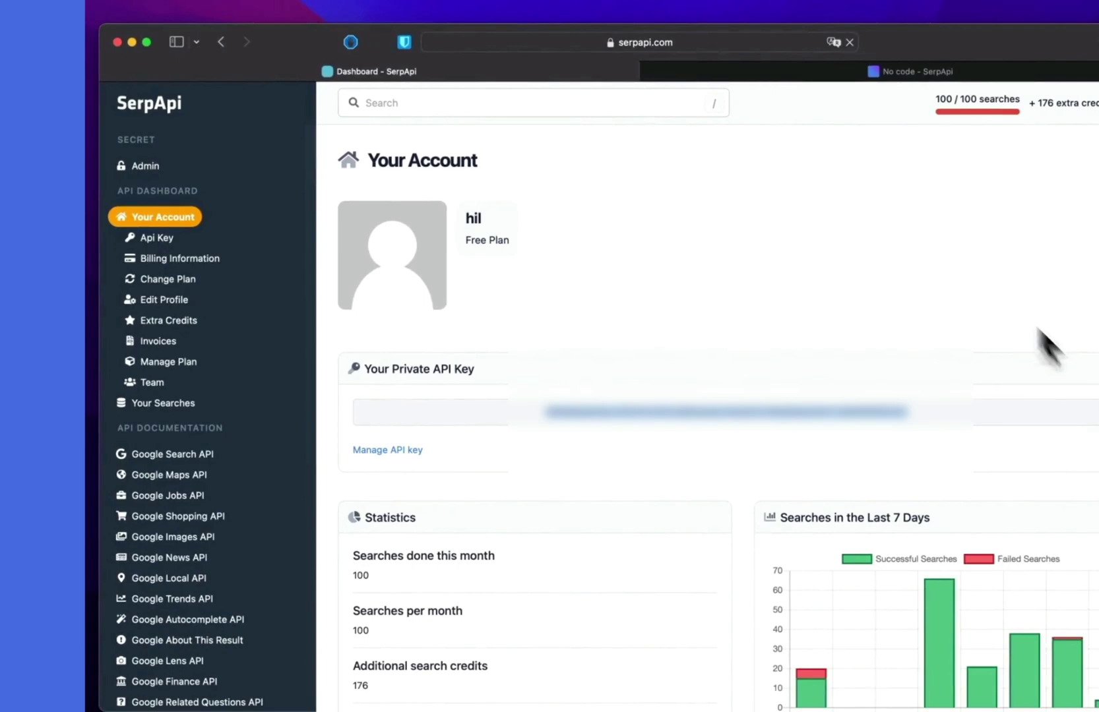
pyautogui.click(897, 72)
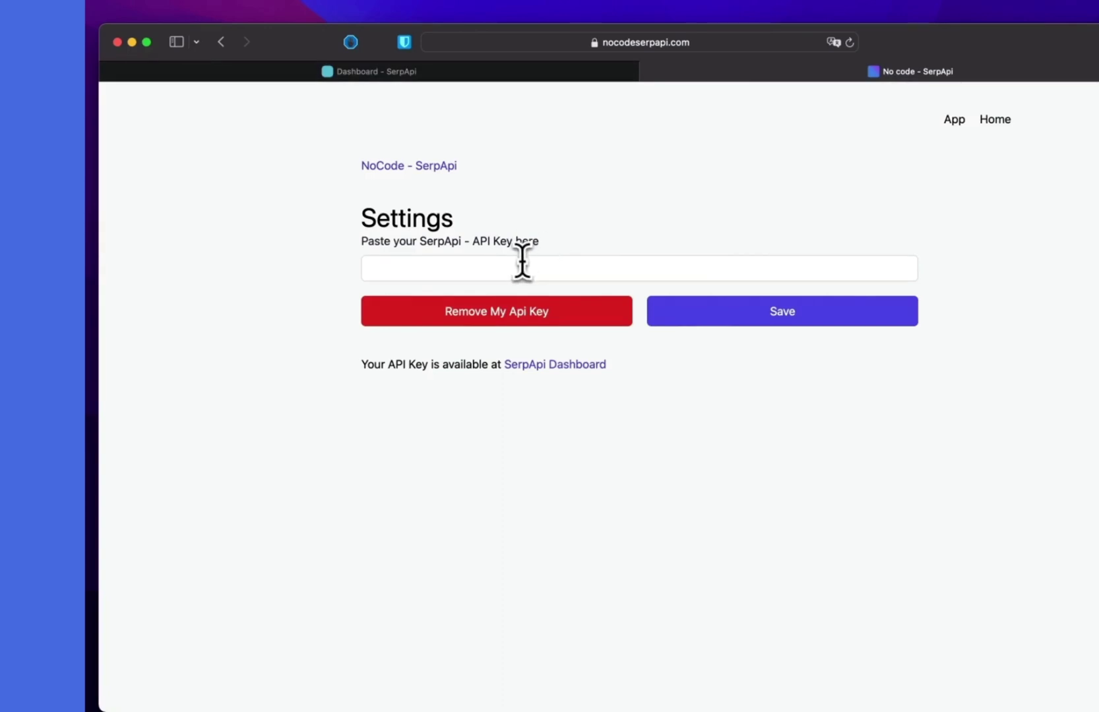
pyautogui.click(478, 267)
pyautogui.press('super+v')
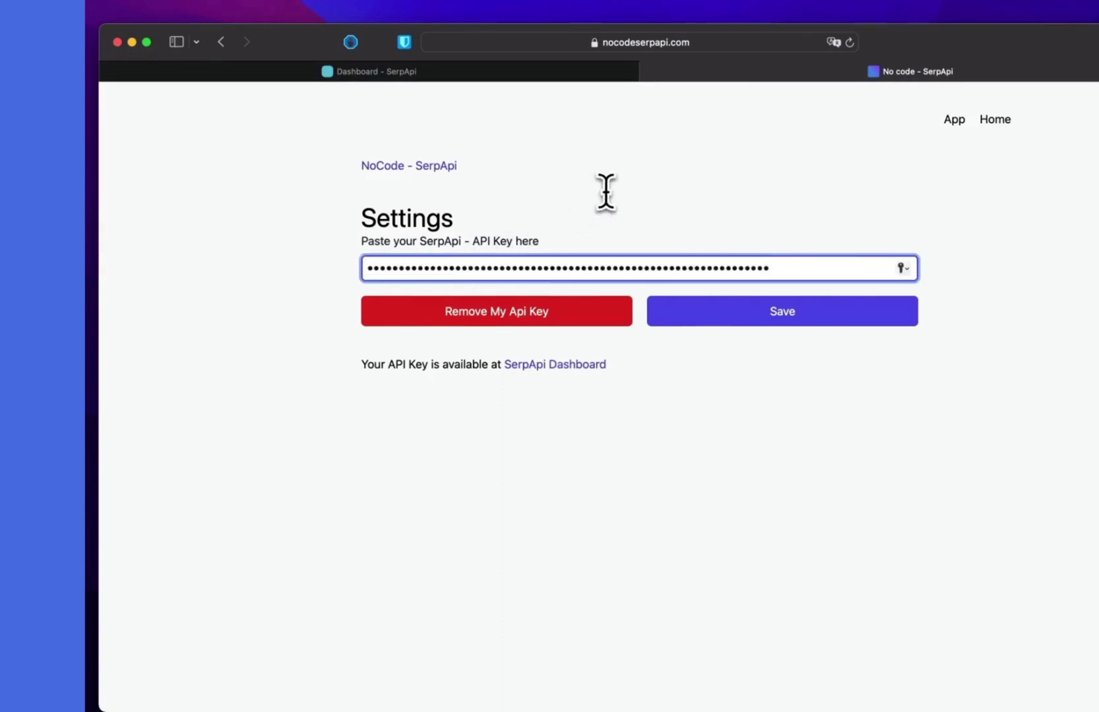
pyautogui.click(810, 314)
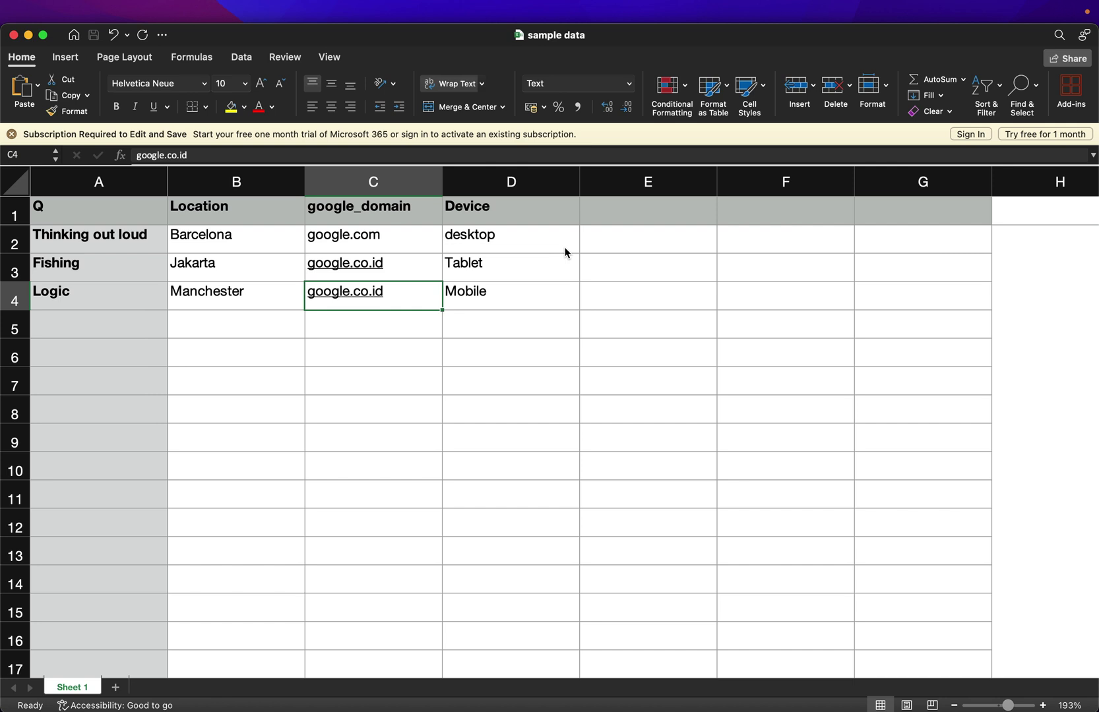
pyautogui.click(136, 217)
pyautogui.click(234, 217)
pyautogui.click(332, 216)
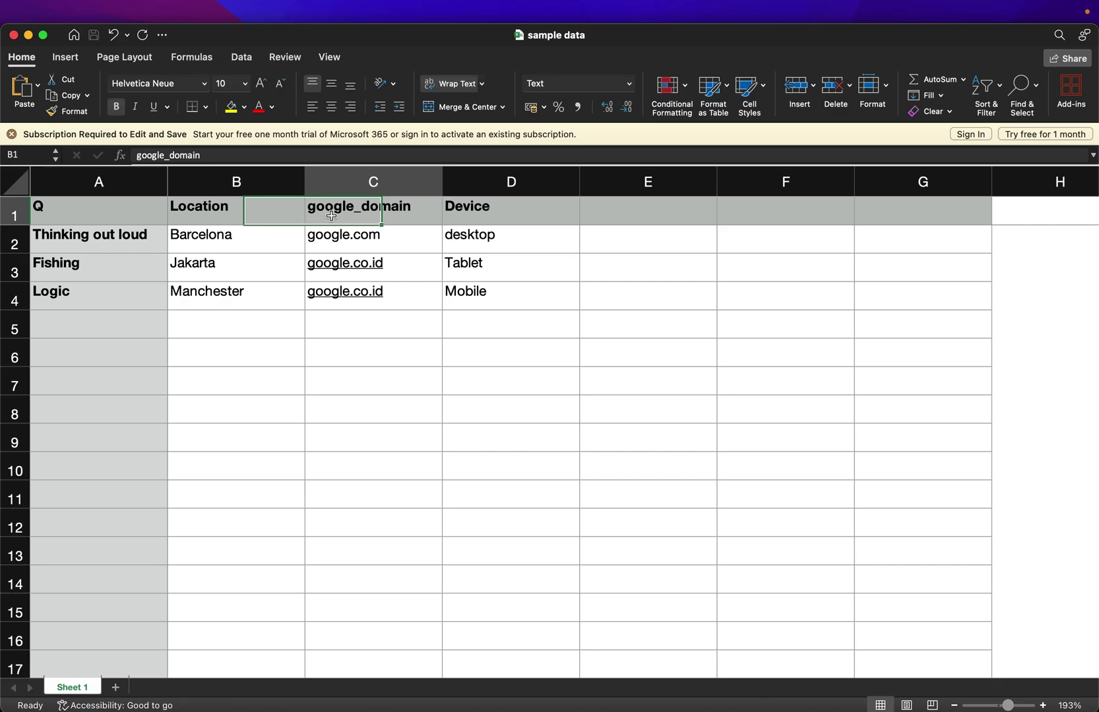
pyautogui.click(474, 217)
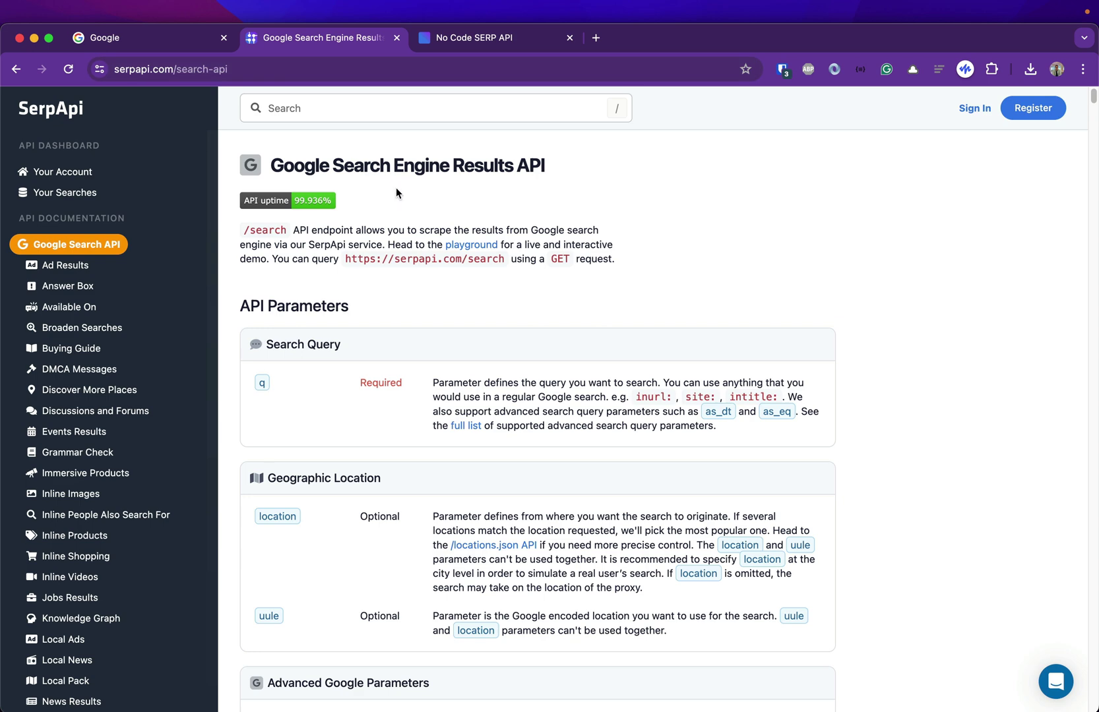
# Step: Compare the sample data headers with the documented q, location and google_domain parameters, then open a new tab
pyautogui.scroll(-1, 288, 364)
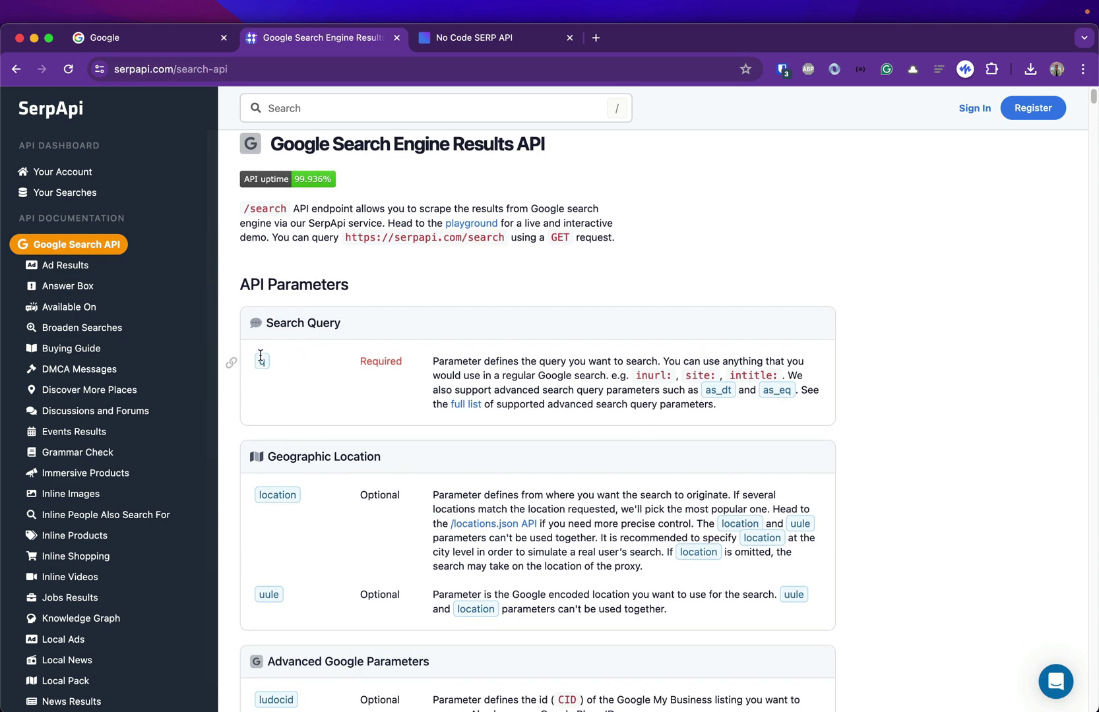
pyautogui.scroll(-4, 267, 366)
pyautogui.scroll(-3, 310, 409)
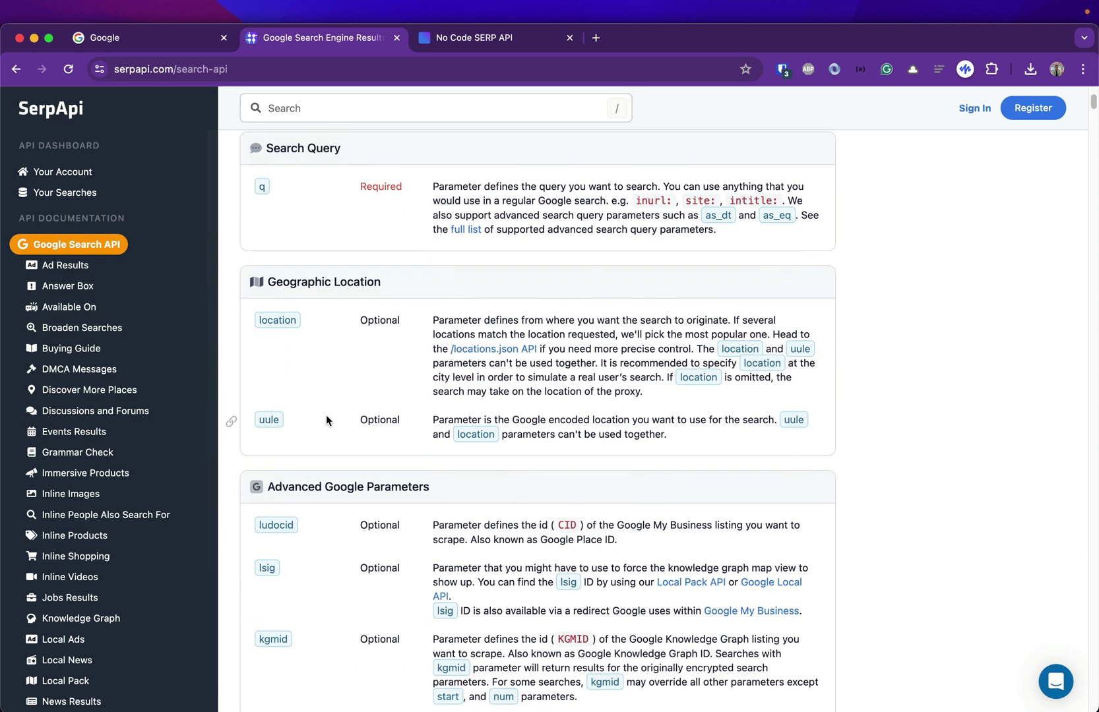
pyautogui.scroll(-8, 281, 329)
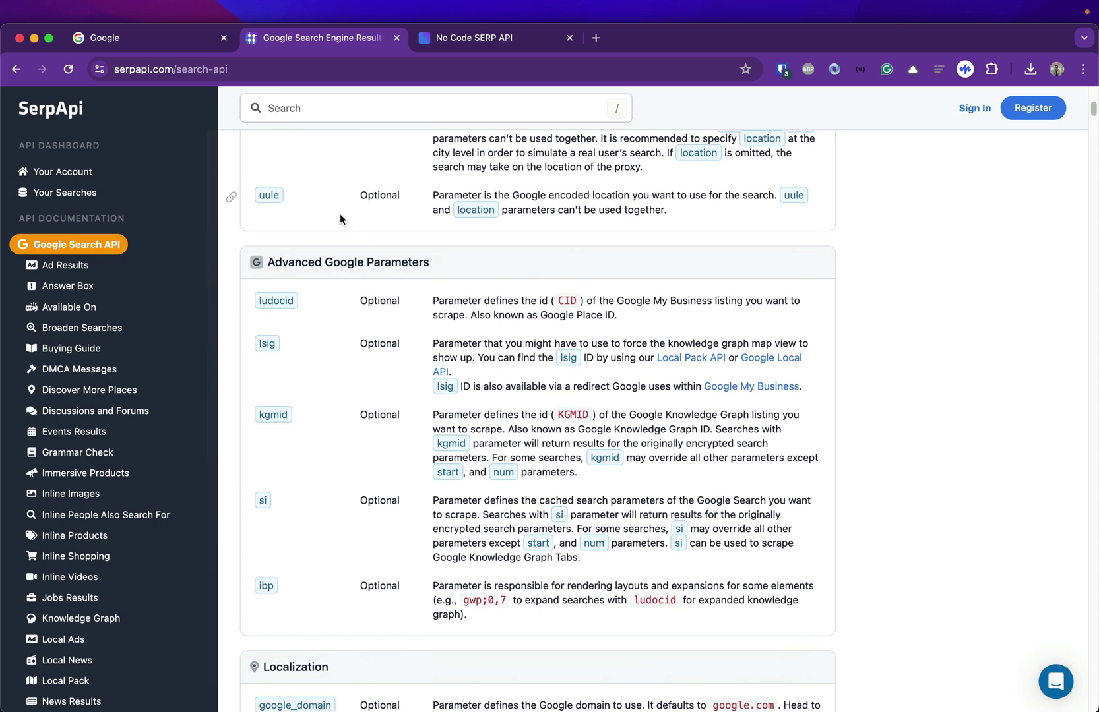
pyautogui.press('super+Tab')
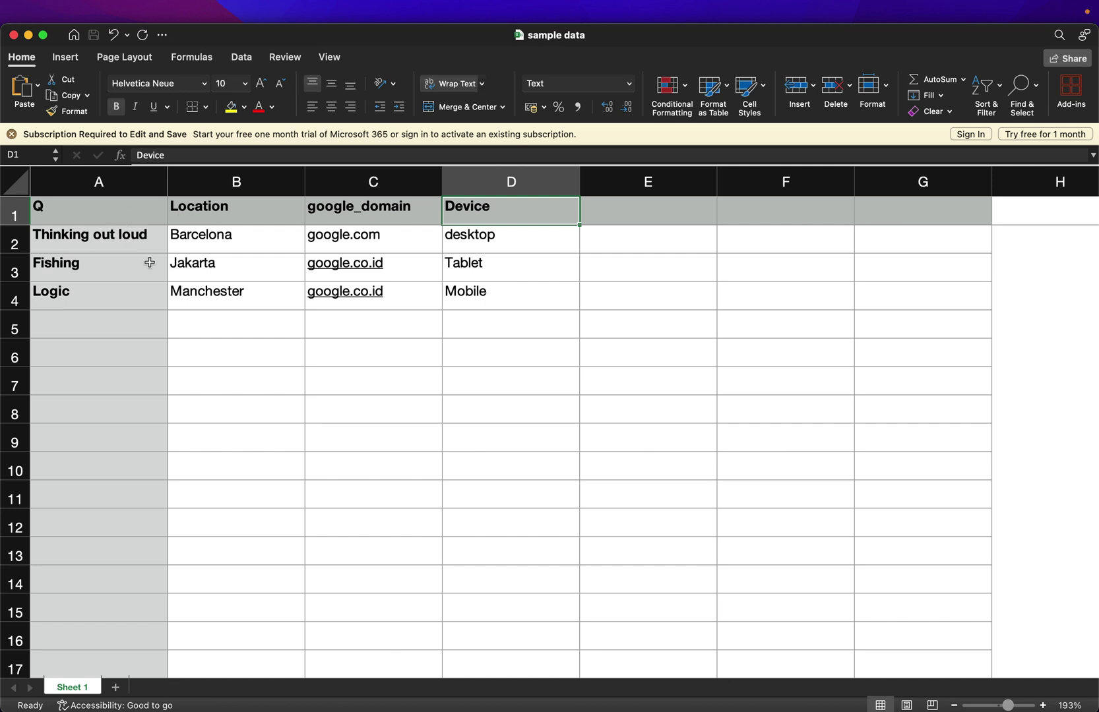
pyautogui.press('super+Tab')
pyautogui.scroll(6, 302, 290)
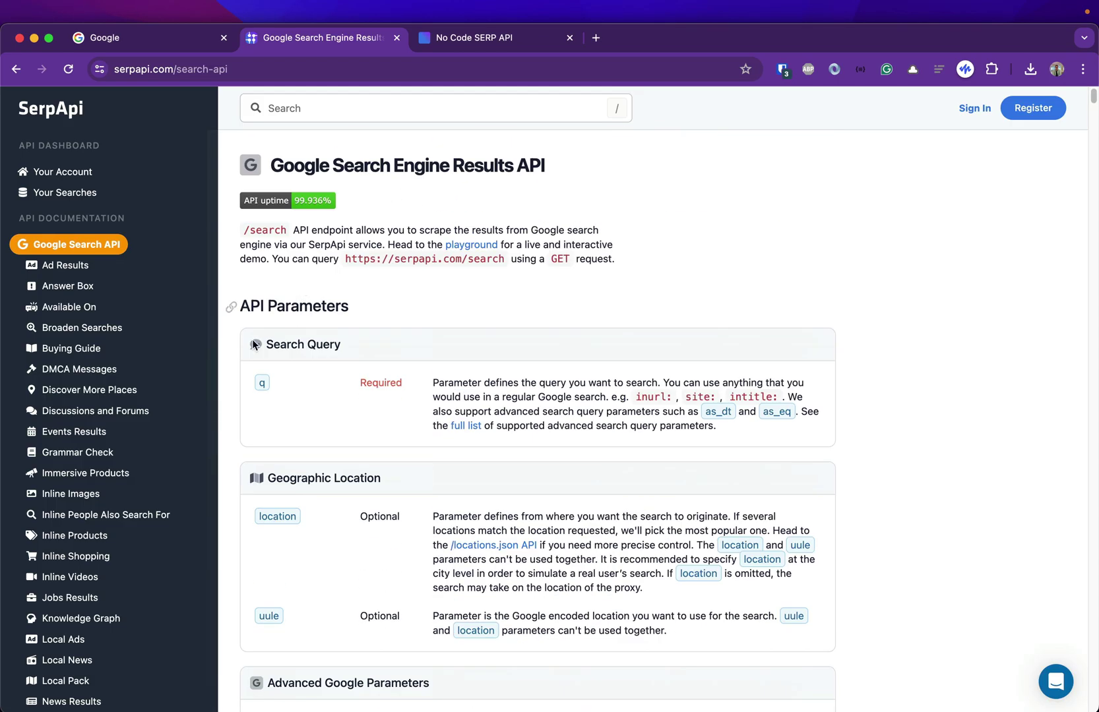
pyautogui.press('super+Tab')
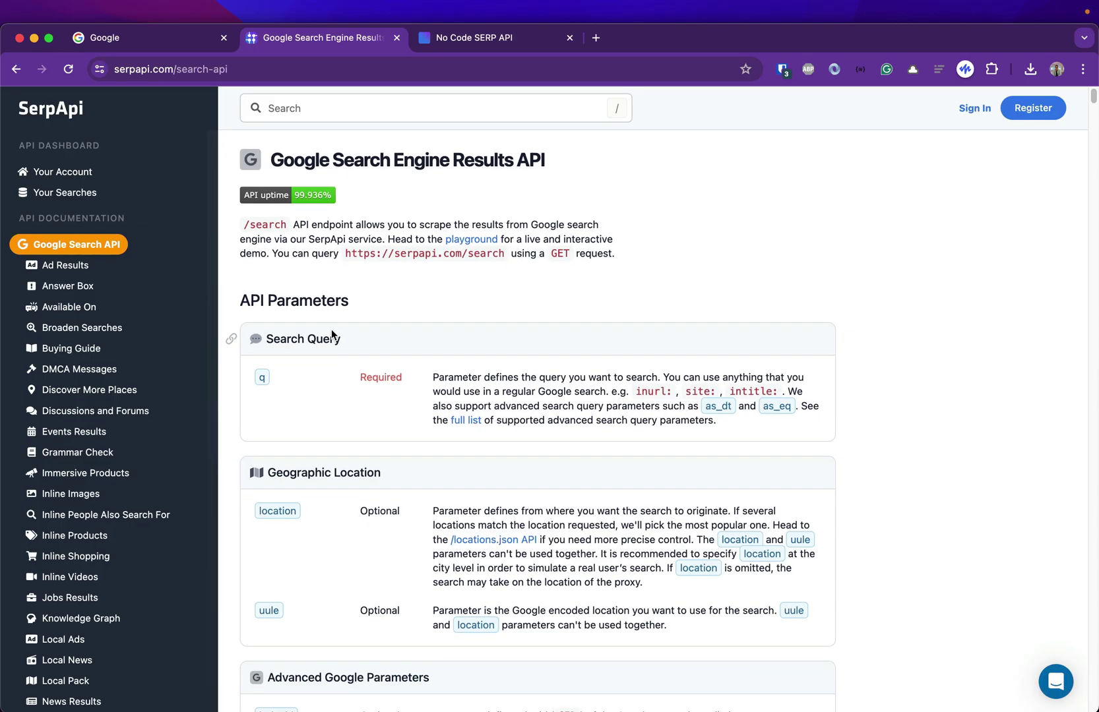
pyautogui.scroll(-10, 331, 329)
pyautogui.scroll(-9, 331, 335)
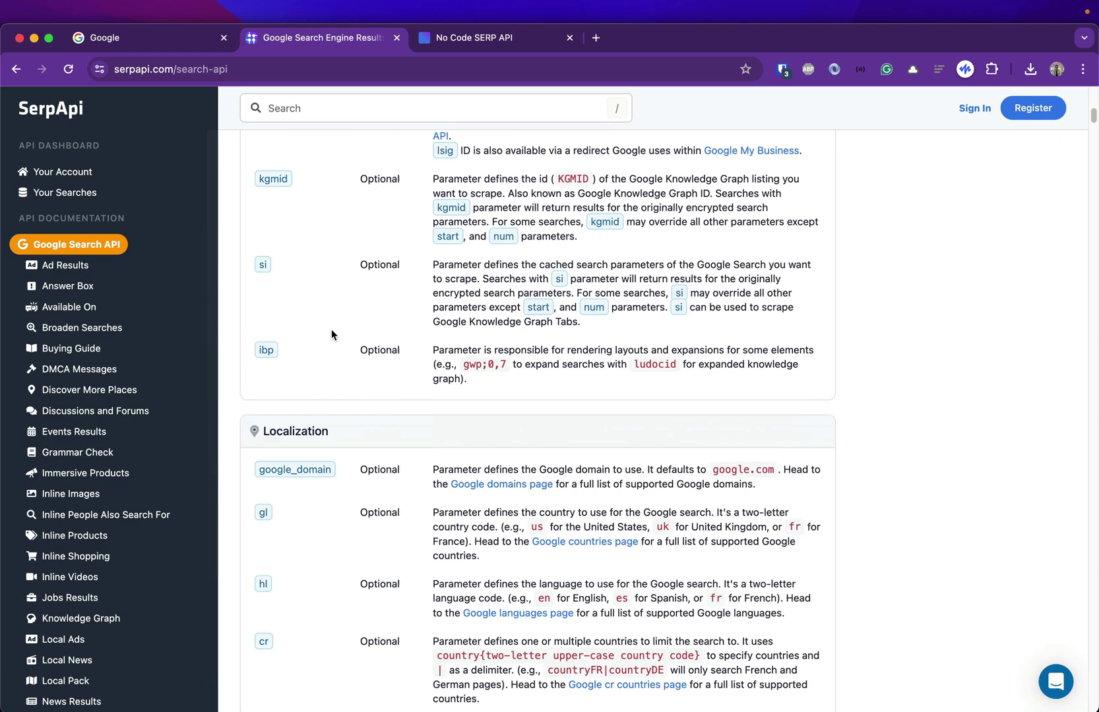
pyautogui.scroll(-10, 331, 335)
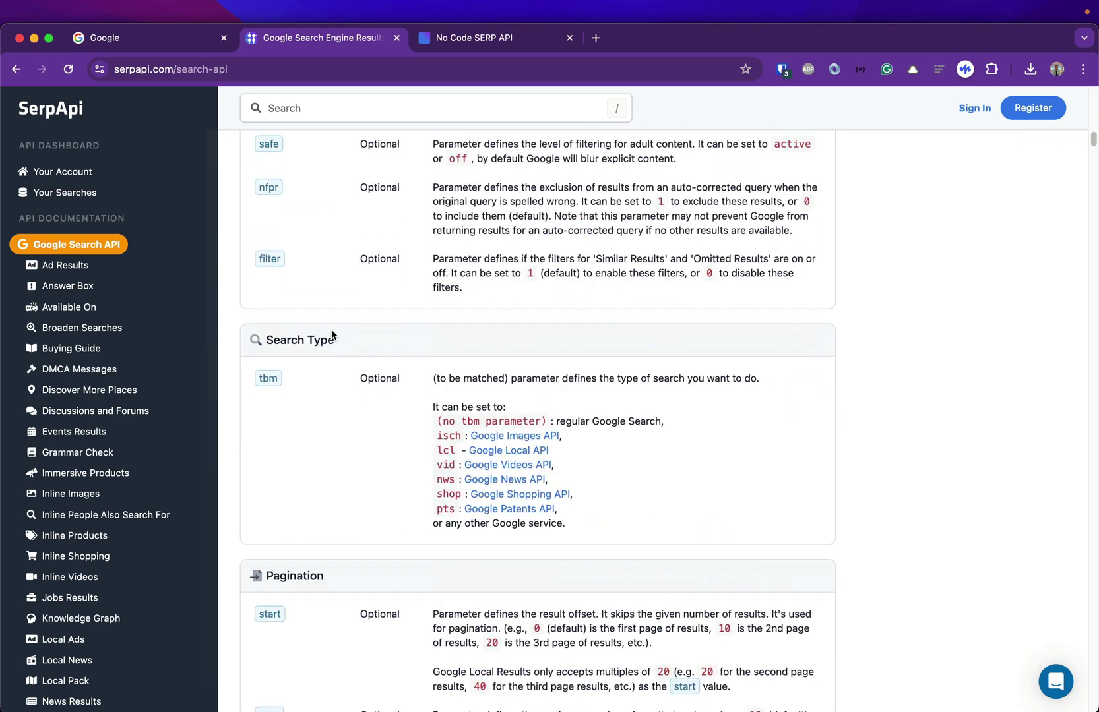
pyautogui.hotkey('ctrl', 't')
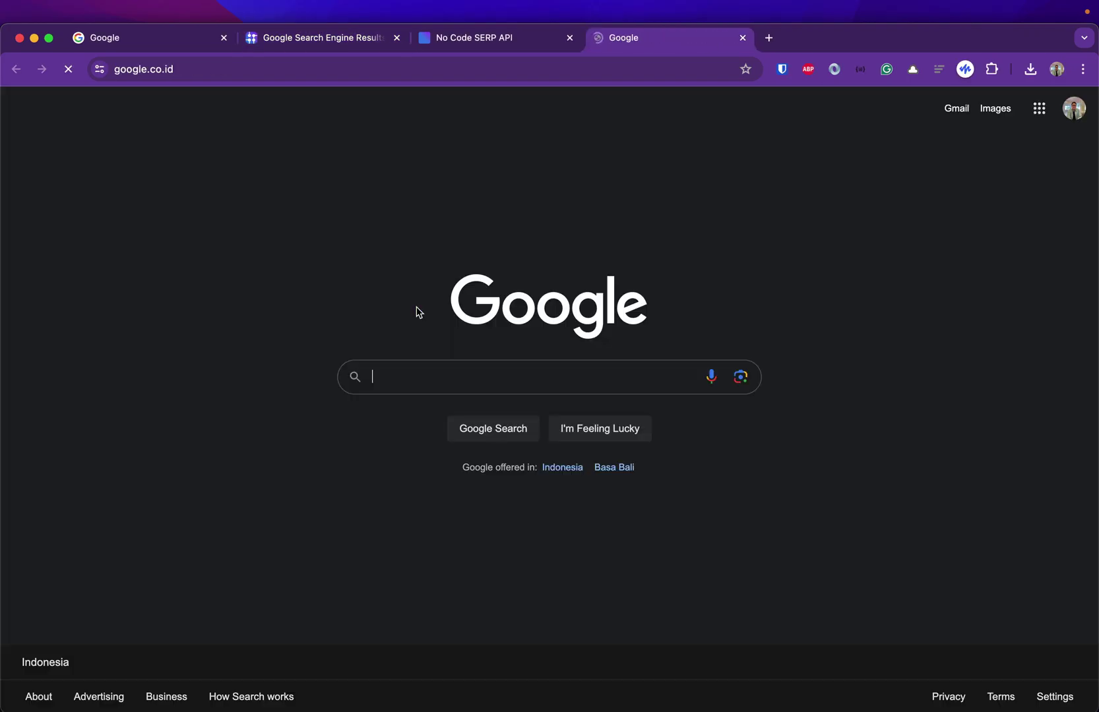
# Step: Open the 'Google Search Multiple Keywords & parameters' bulk scraper from the App page and expand its guide
pyautogui.hotkey('ctrl', 'w')
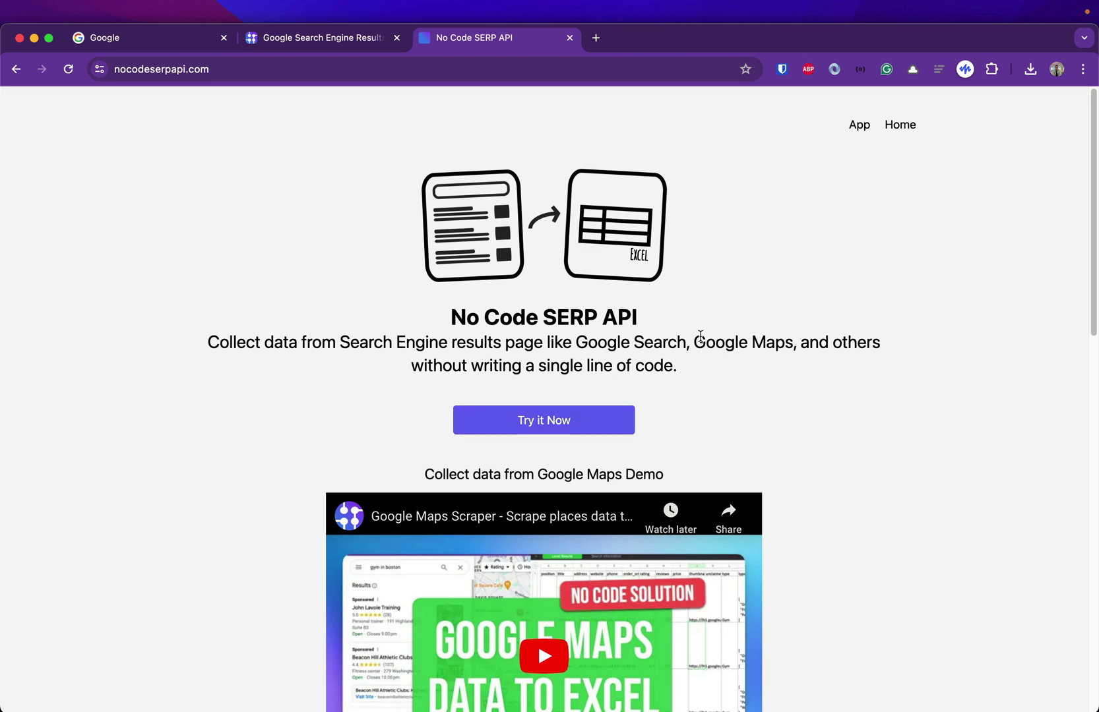
pyautogui.click(857, 127)
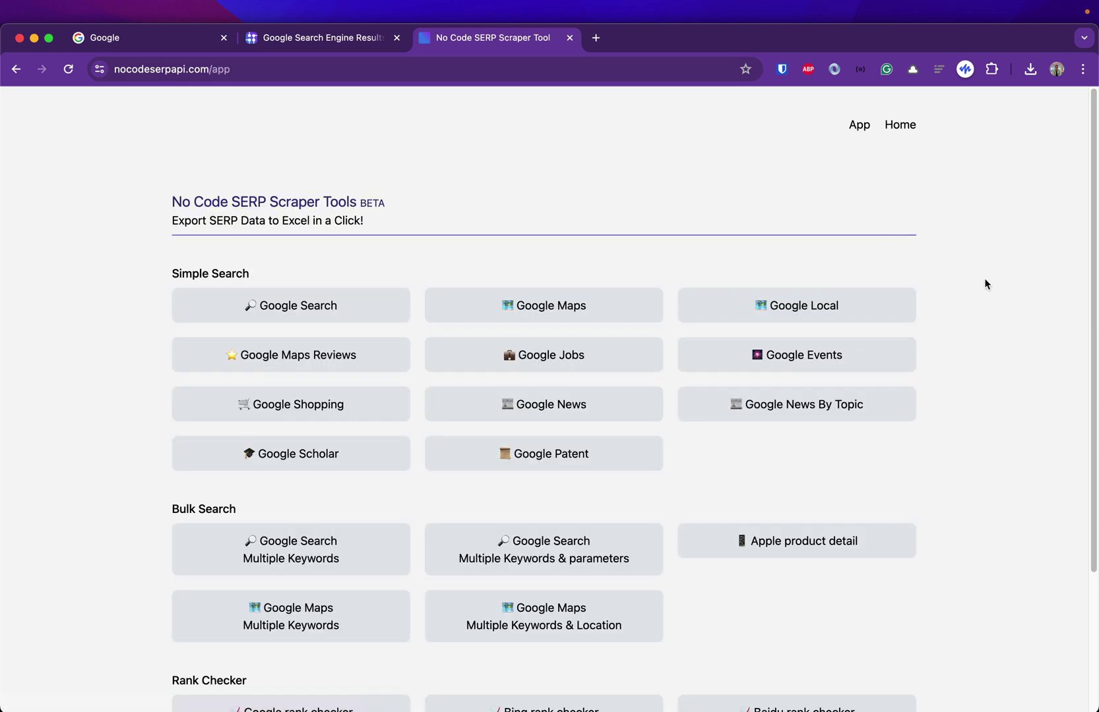
pyautogui.scroll(-3, 983, 282)
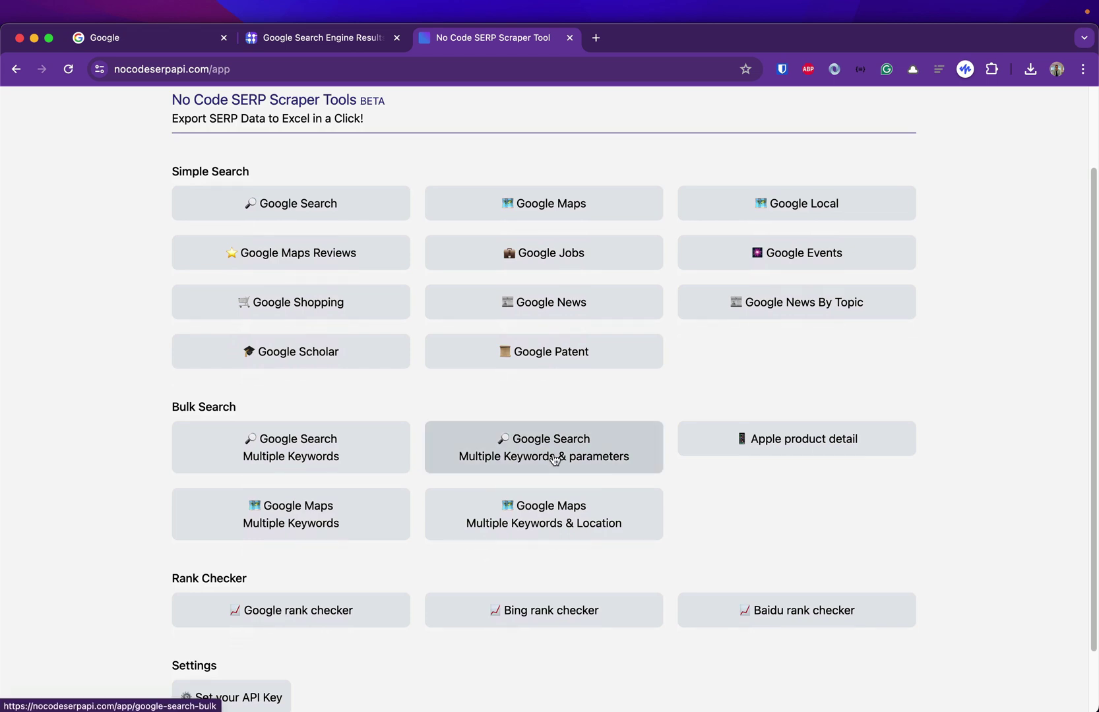
pyautogui.click(612, 463)
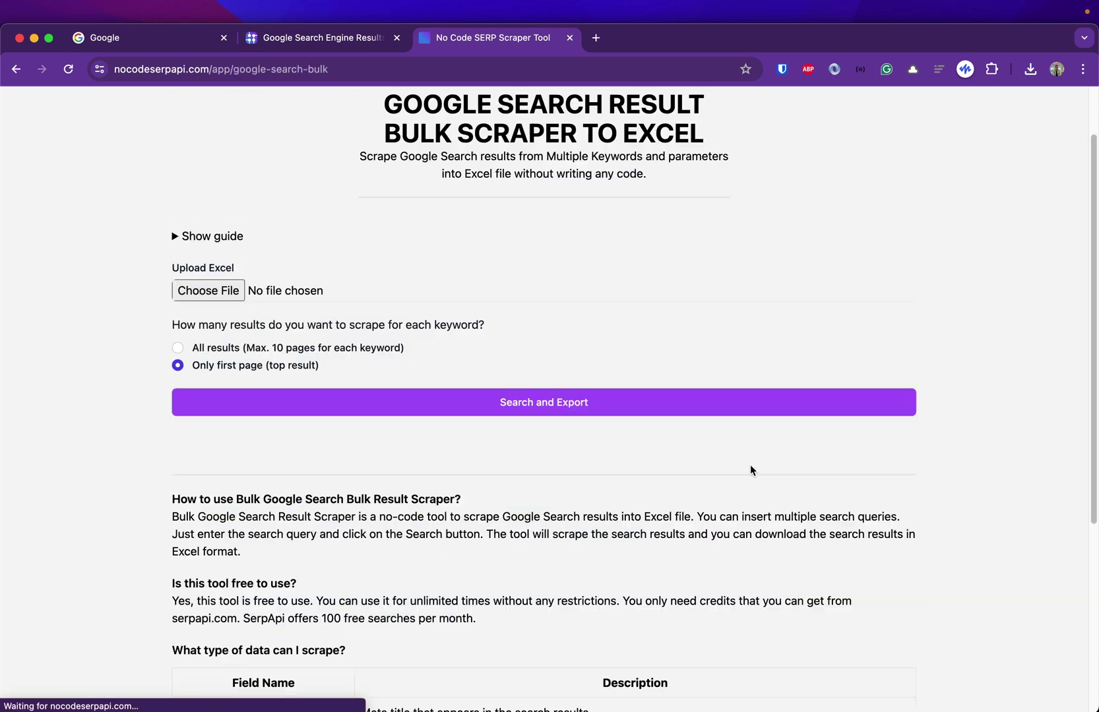
pyautogui.click(230, 241)
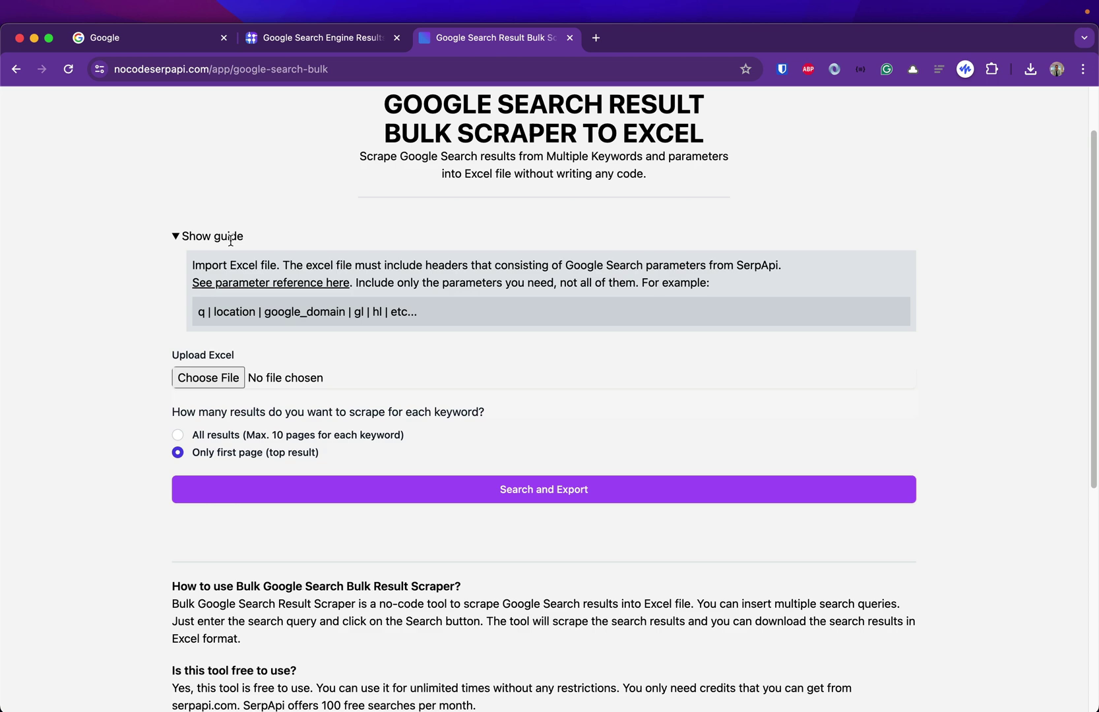
# Step: Attach the 'sample data' workbook as the bulk scraper's upload file
pyautogui.click(230, 242)
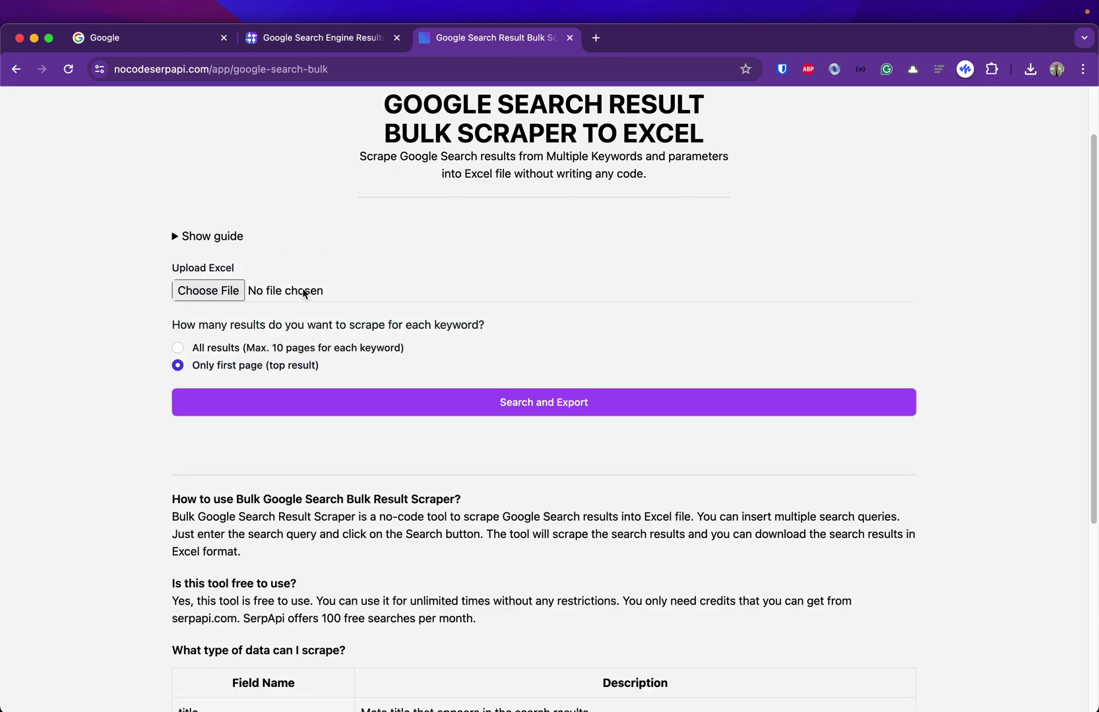
pyautogui.click(227, 293)
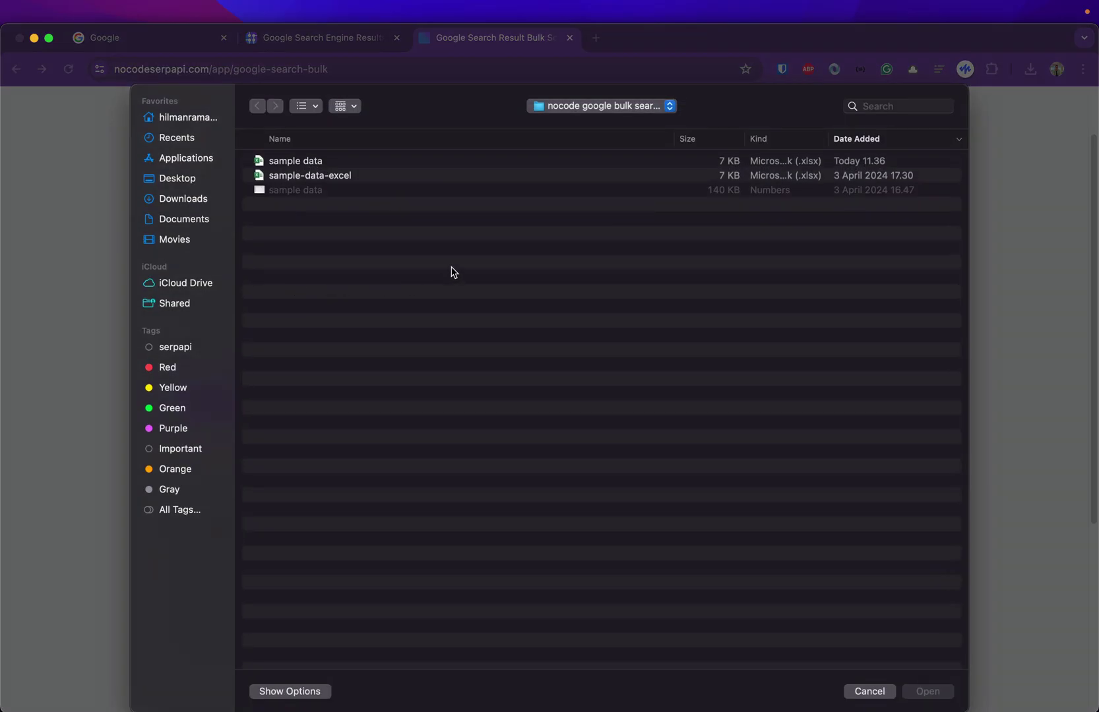
pyautogui.doubleClick(372, 163)
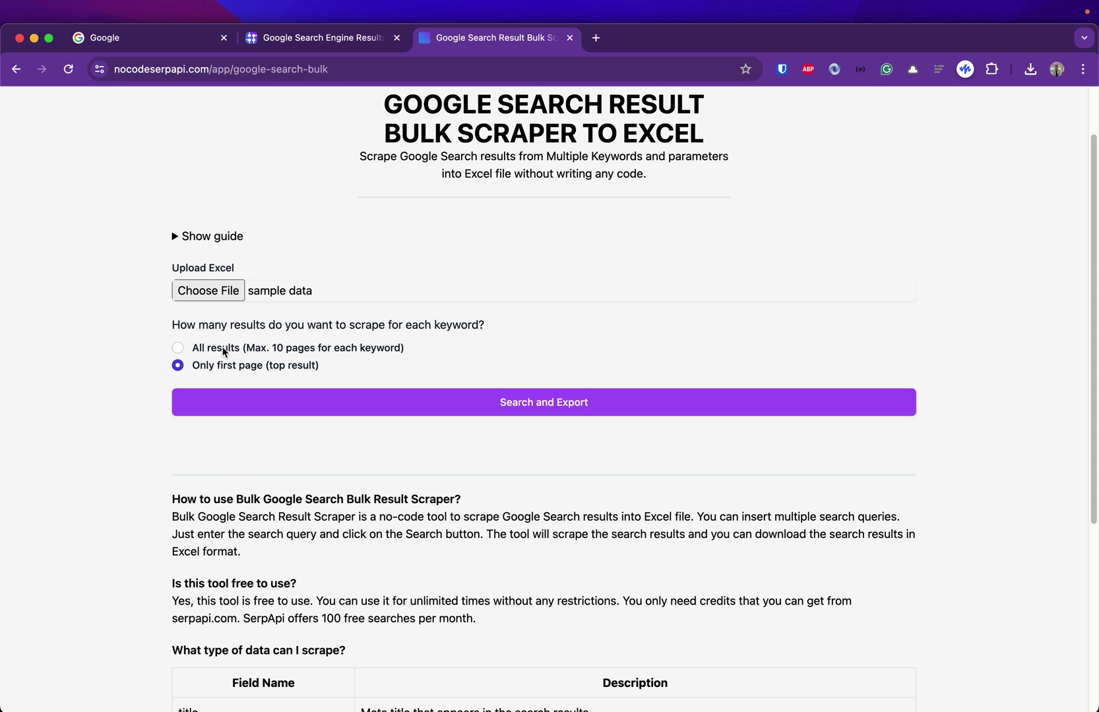
# Step: Run Search and Export for the three keywords at 3 credits and open the downloaded results folder
pyautogui.click(549, 399)
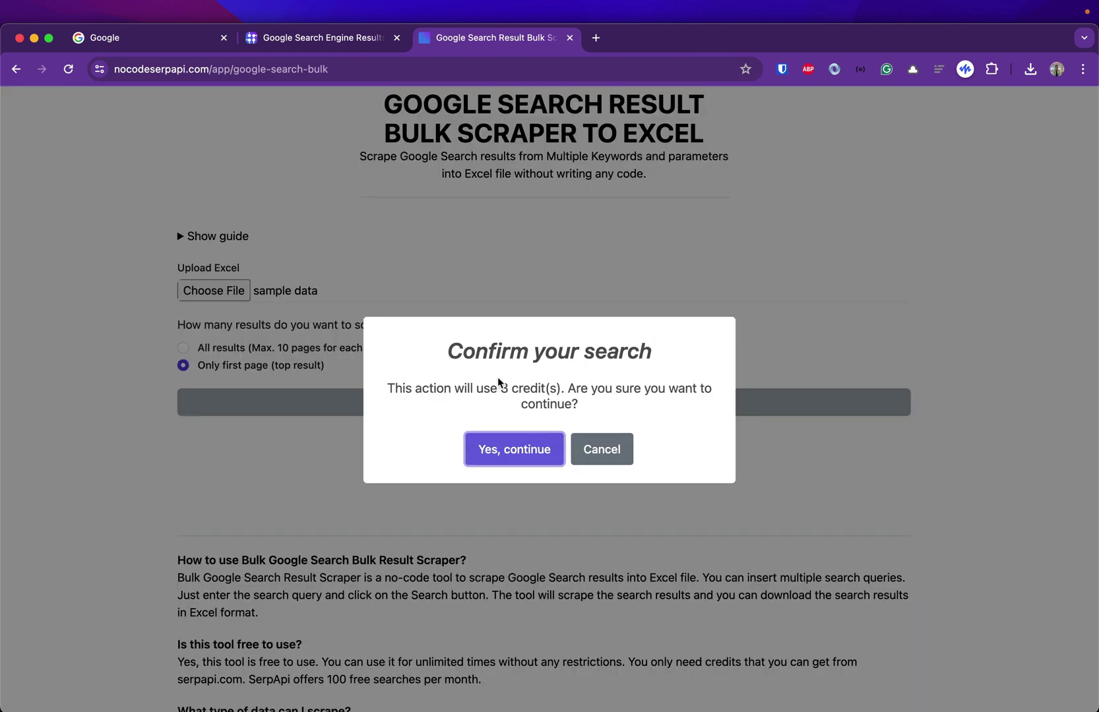
pyautogui.click(534, 448)
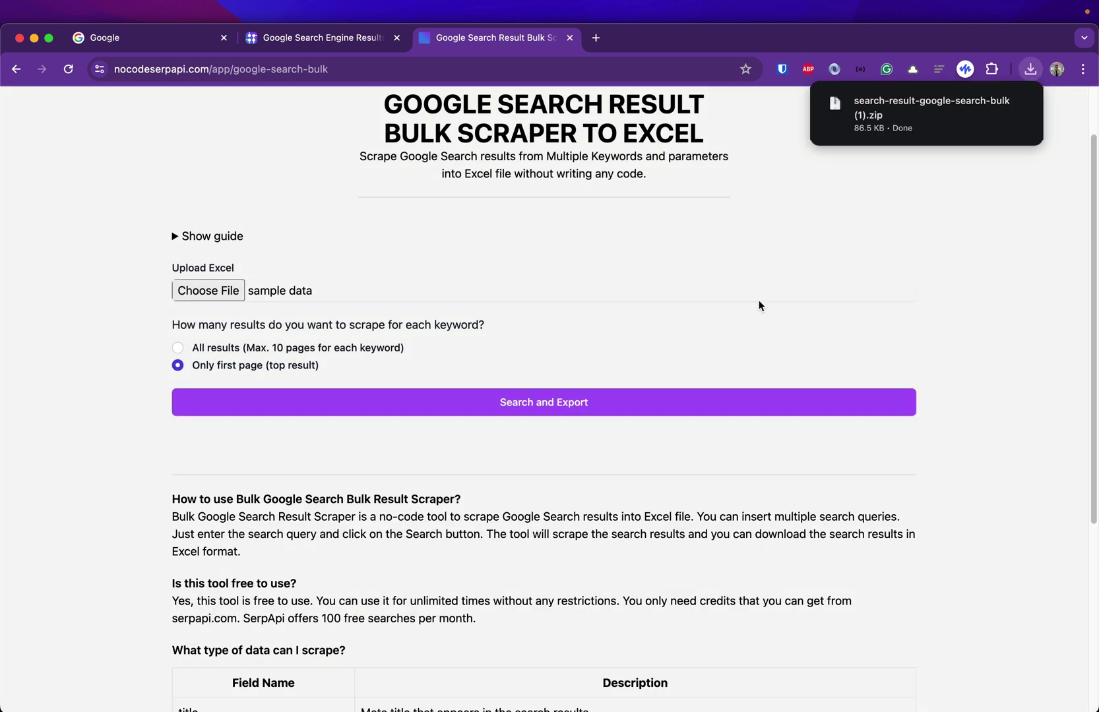
pyautogui.click(912, 122)
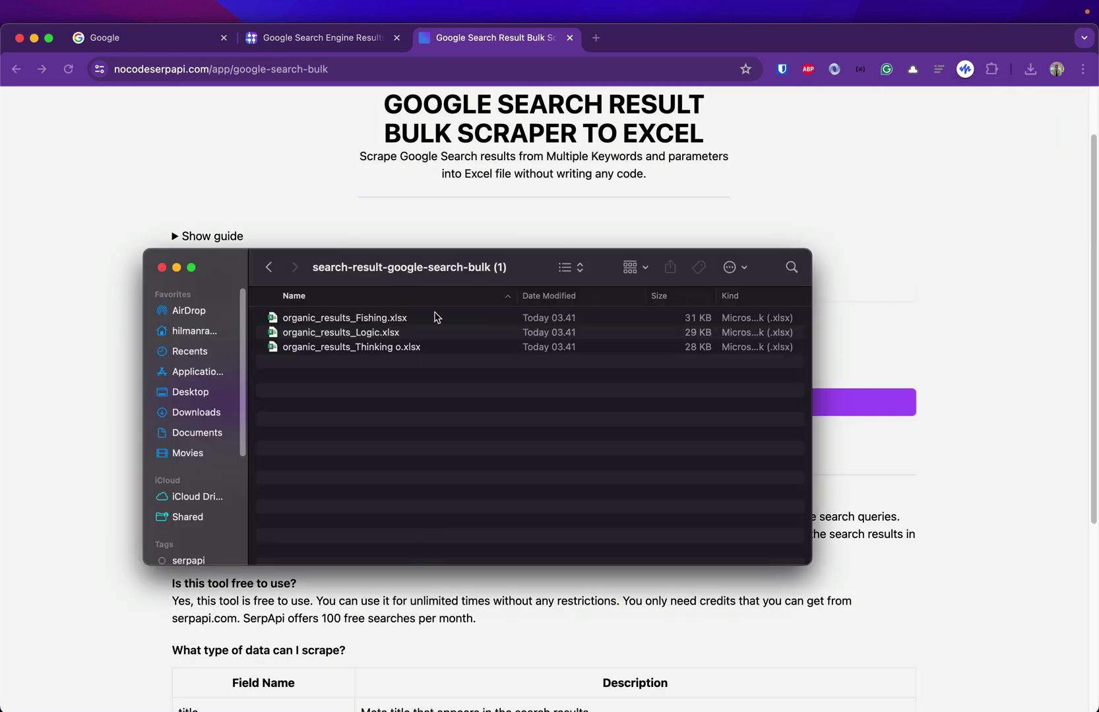
# Step: Review the Thinking out loud workbook's Organic Results, Related Questions and Related Searches sheets
pyautogui.doubleClick(323, 348)
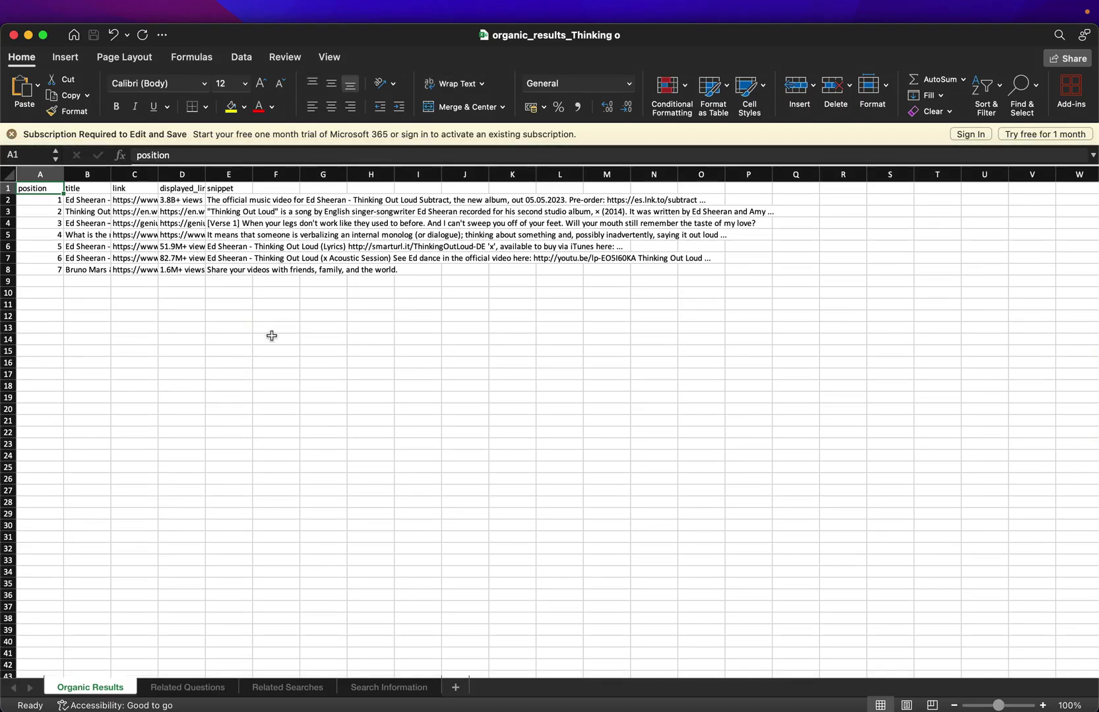
pyautogui.scroll(5, 272, 336)
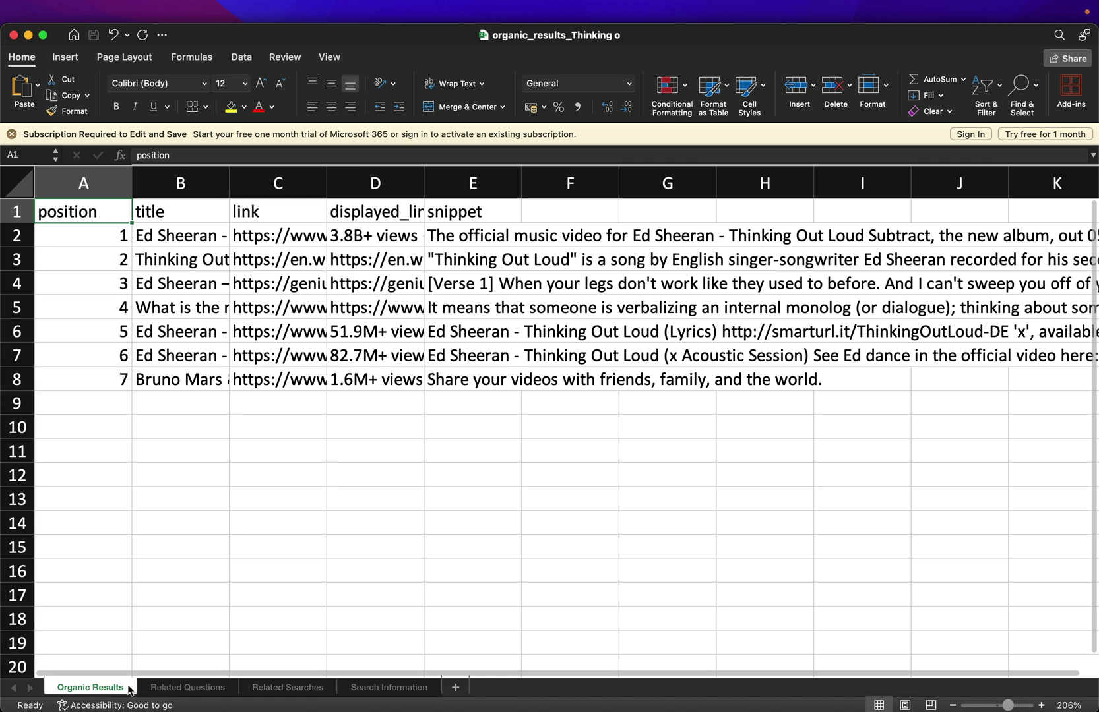
pyautogui.click(178, 694)
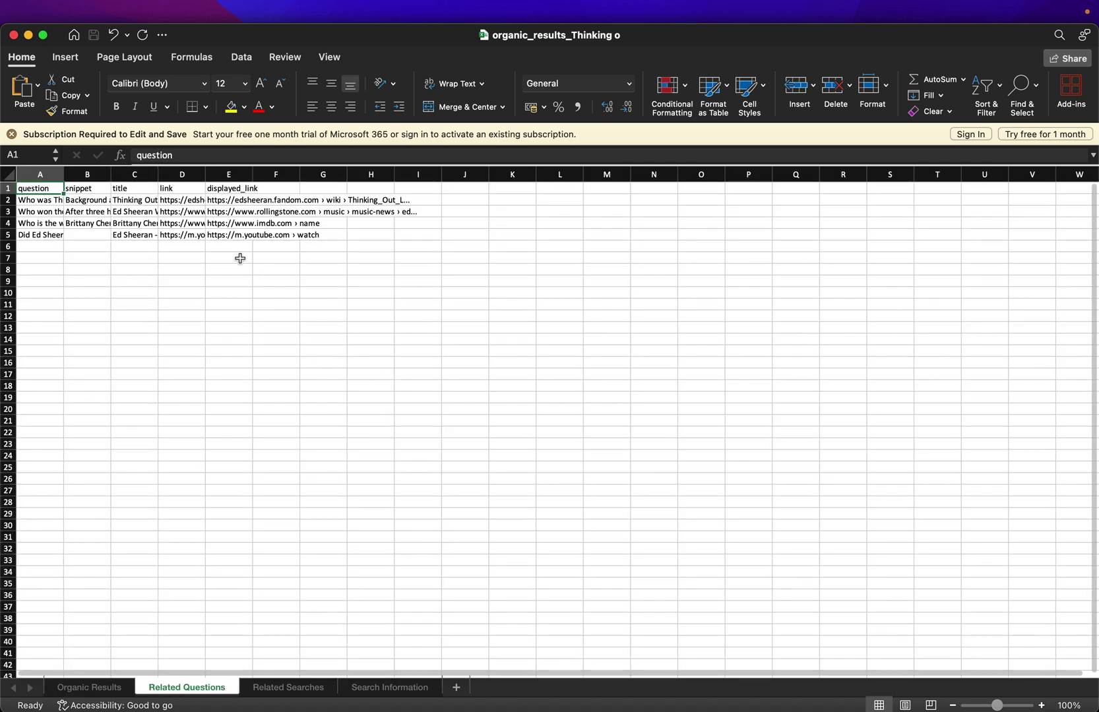
pyautogui.click(153, 290)
pyautogui.click(176, 315)
pyautogui.click(288, 687)
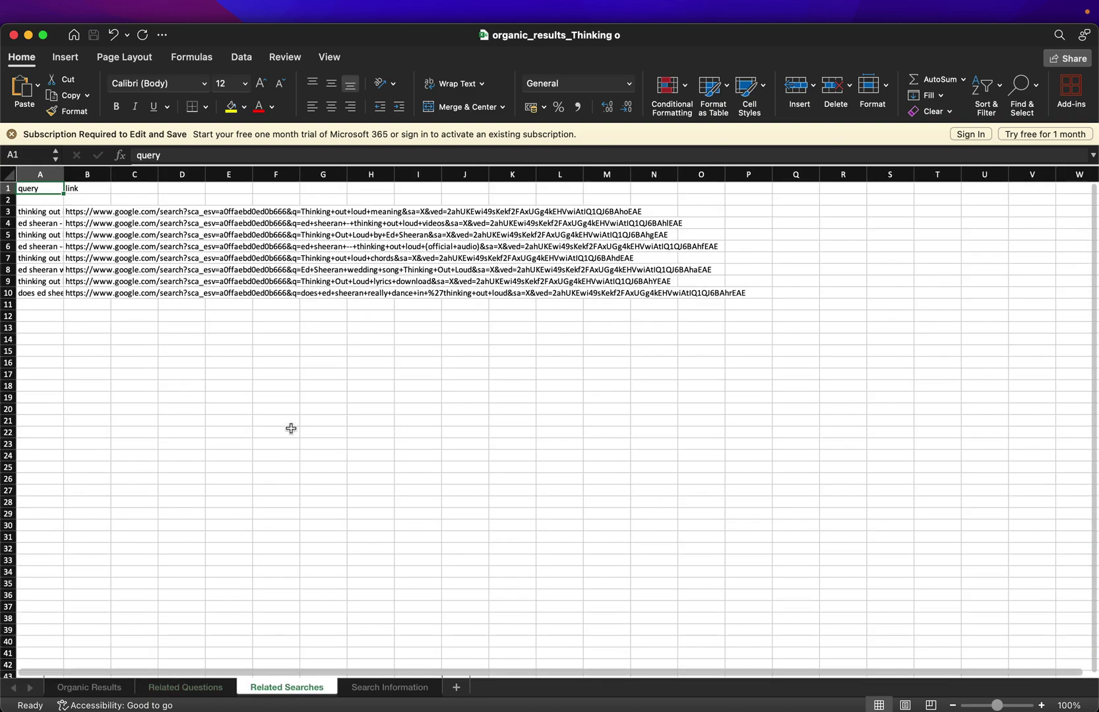
pyautogui.scroll(5, 290, 429)
pyautogui.scroll(-2, 198, 319)
pyautogui.scroll(2, 242, 448)
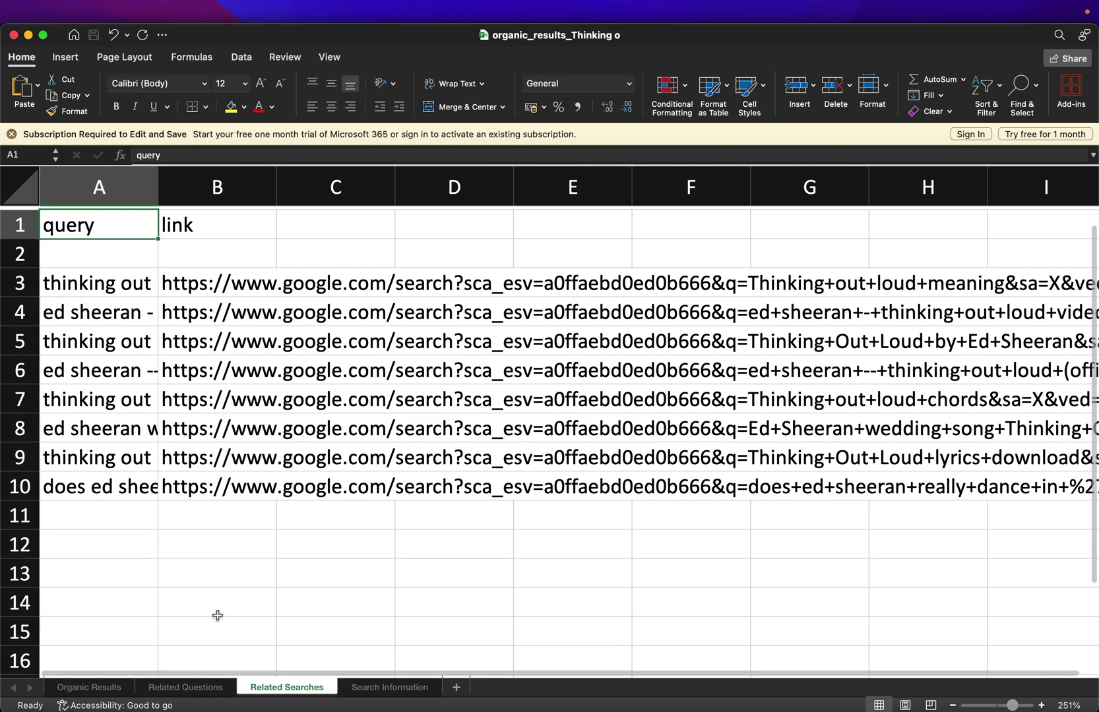
pyautogui.click(89, 687)
# Step: Open the Fishing results workbook from the downloaded folder and look through it
pyautogui.press('super+Tab')
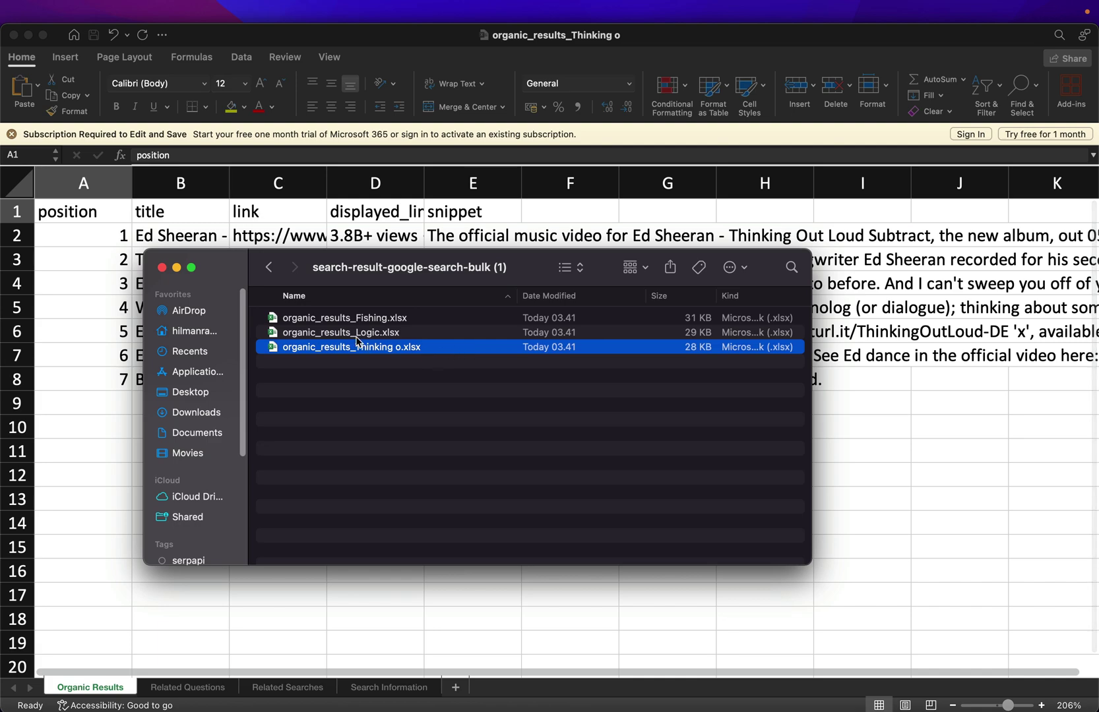
pyautogui.doubleClick(369, 318)
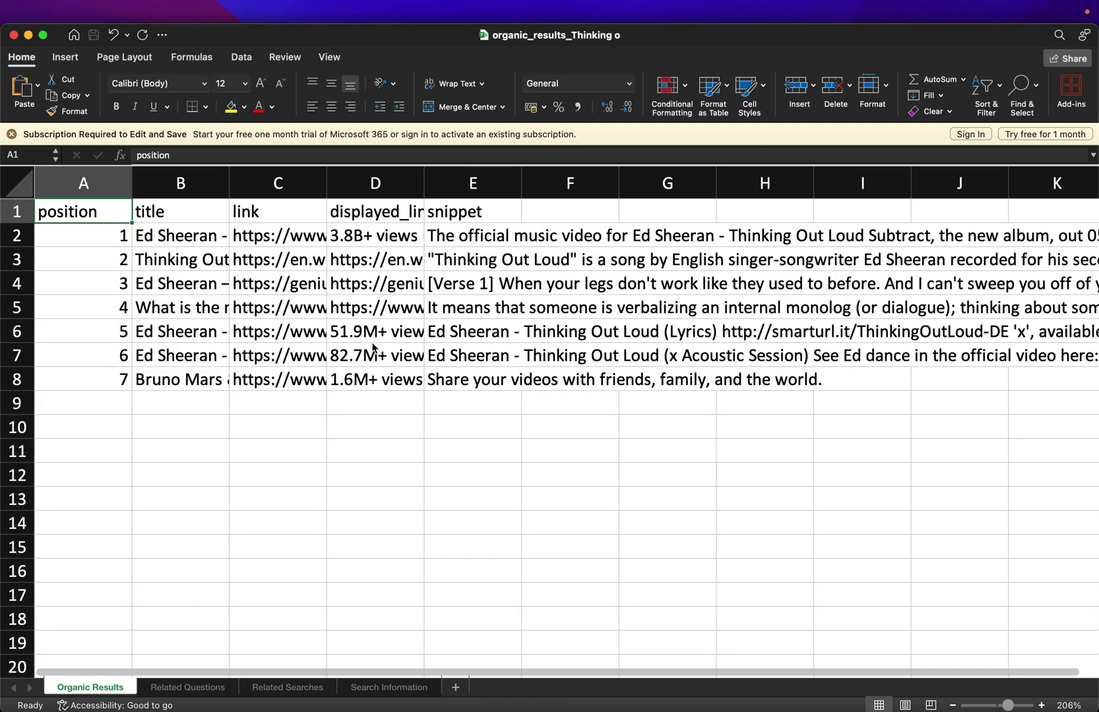
pyautogui.scroll(5, 251, 312)
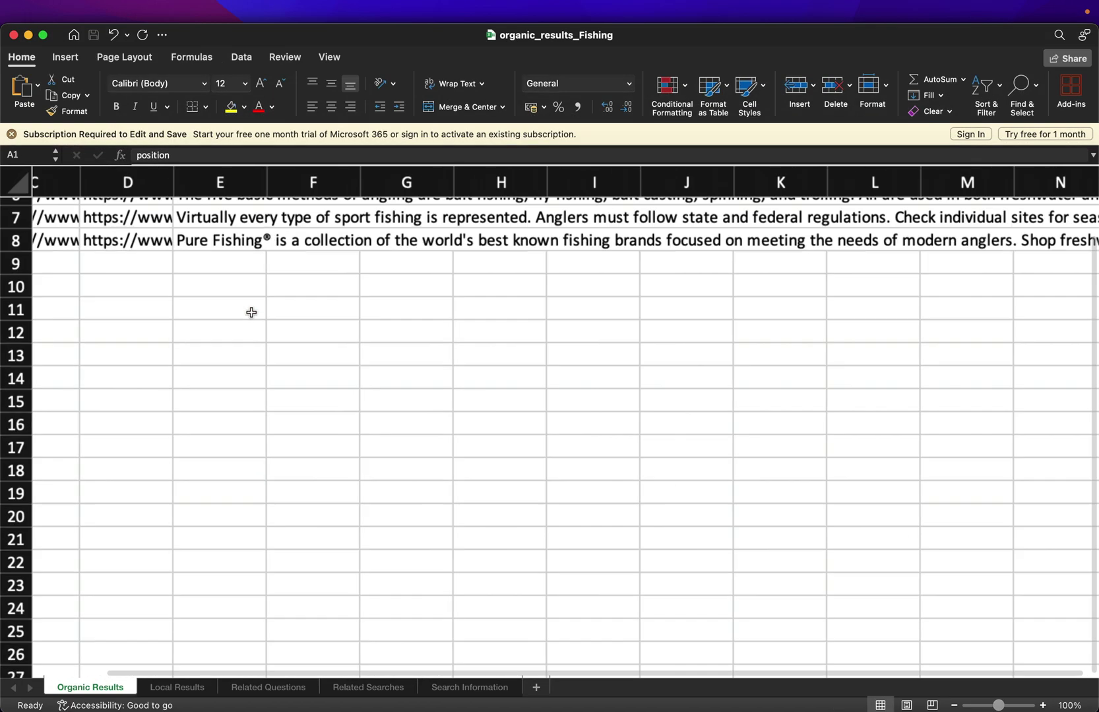
pyautogui.click(249, 434)
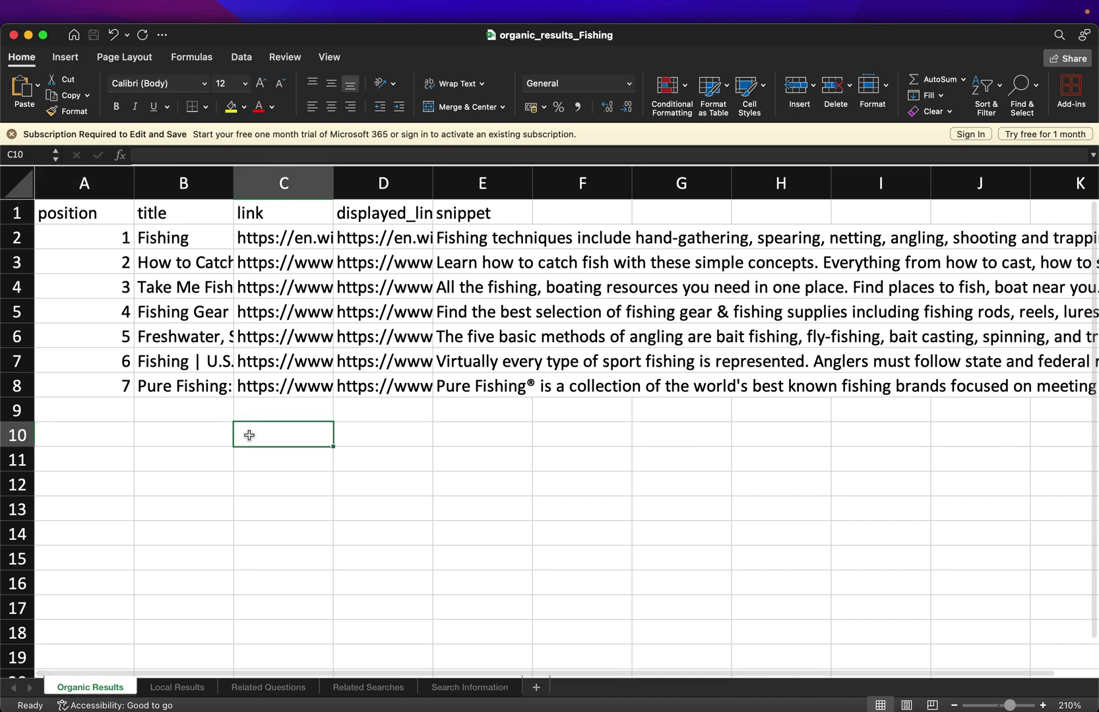
pyautogui.press('super+grave')
pyautogui.press('super+grave')
# Step: Select 'All results' and rerun Search and Export, confirming about 30 credits
pyautogui.press('super+Tab')
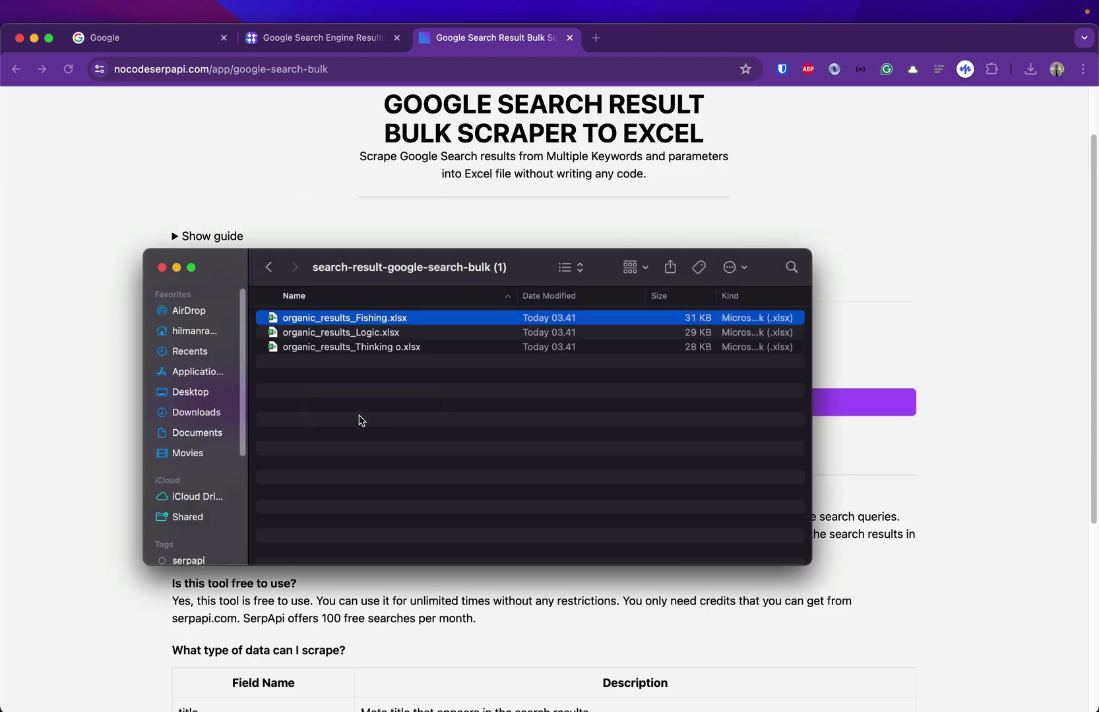
pyautogui.press('Escape')
pyautogui.click(217, 352)
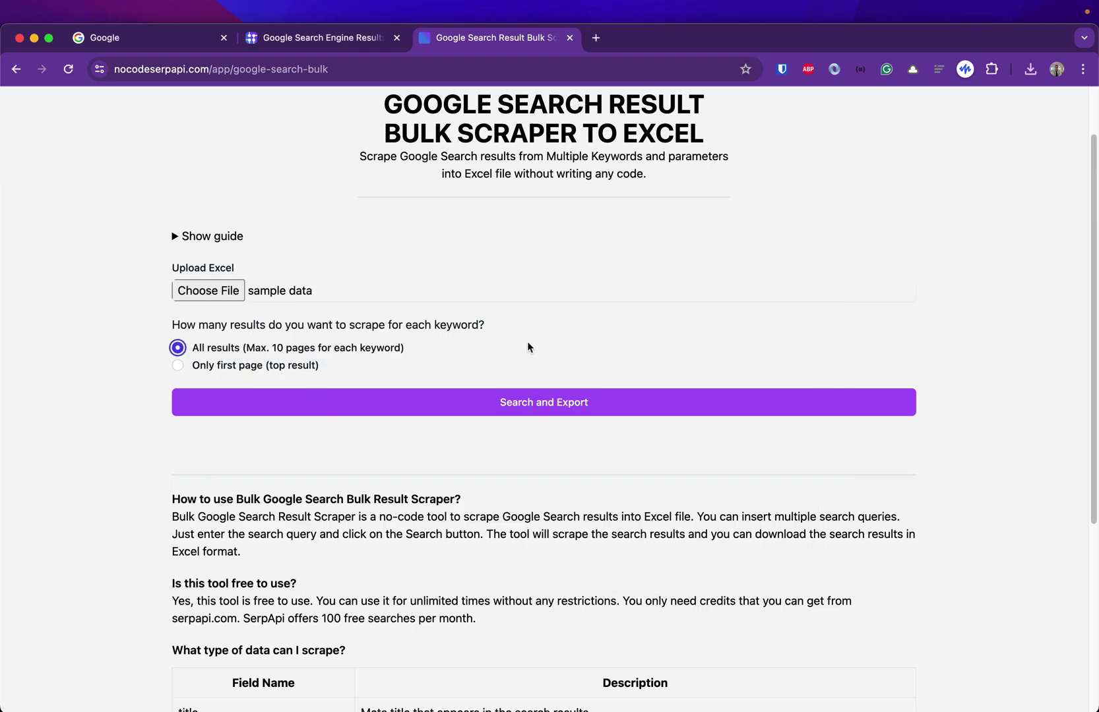
pyautogui.click(510, 403)
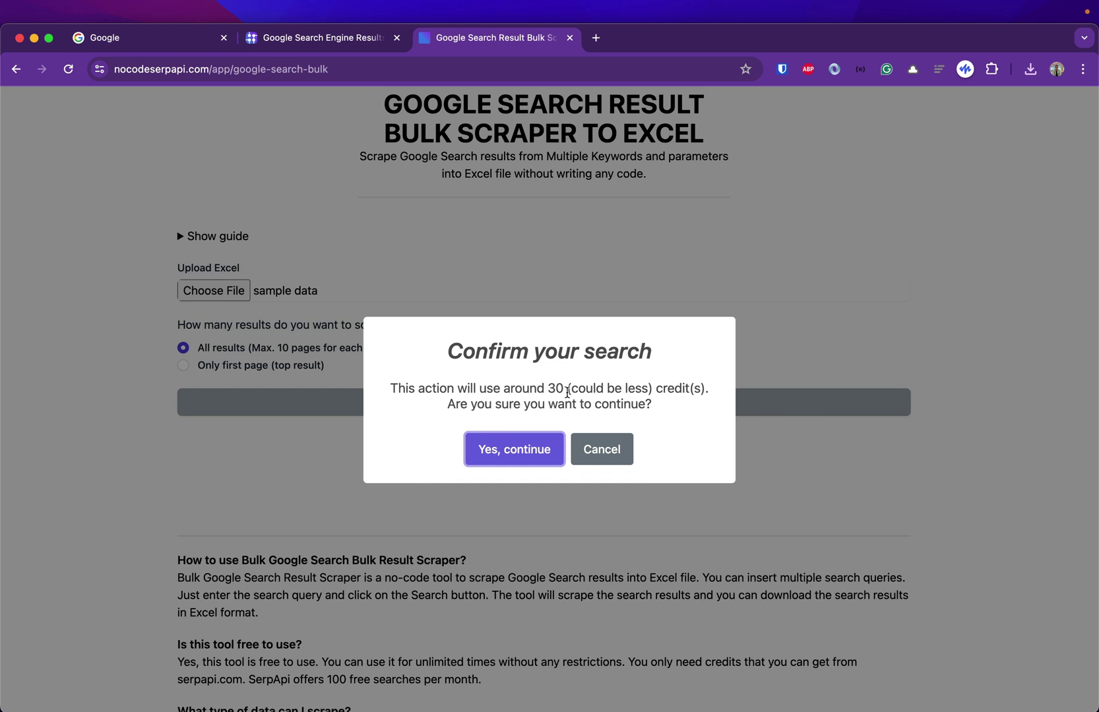
pyautogui.click(545, 448)
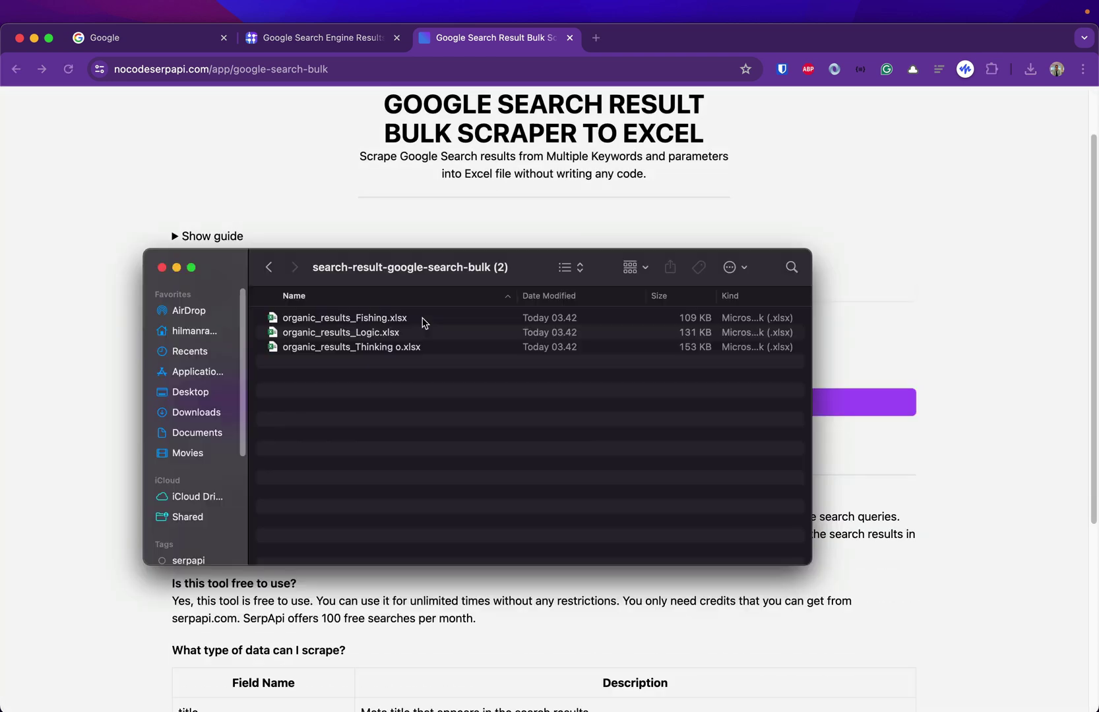
# Step: Open the all-pages Thinking out loud workbook, widen column B and scroll through the organic rows
pyautogui.click(412, 352)
pyautogui.doubleClick(396, 349)
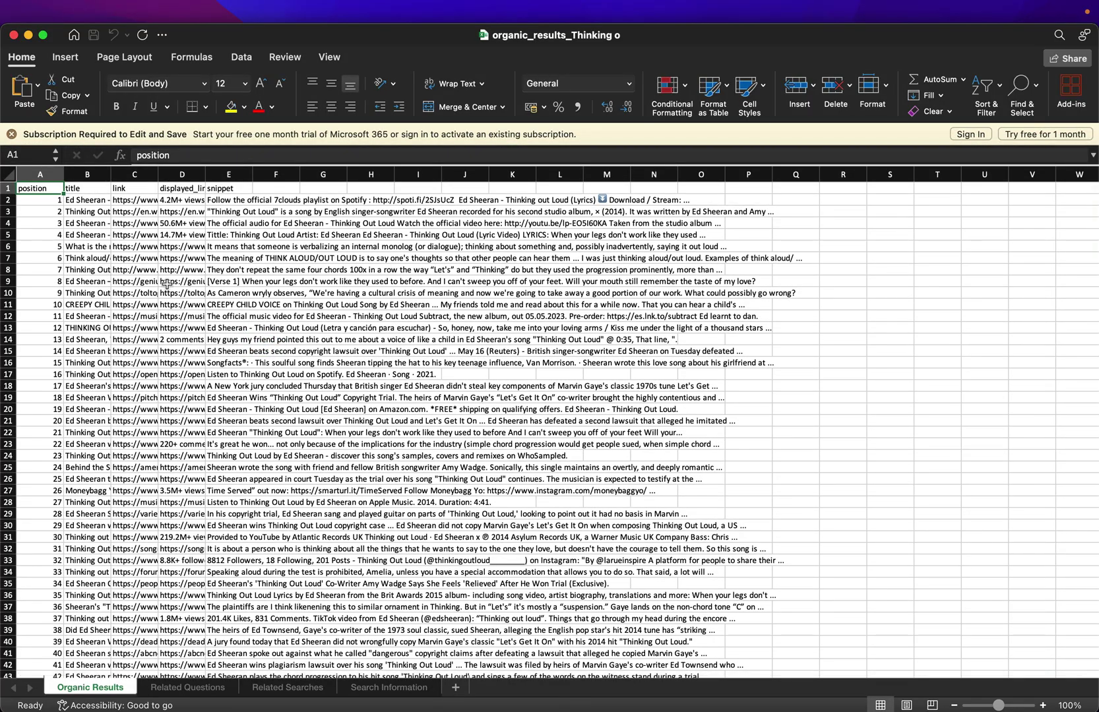
pyautogui.moveTo(112, 176); pyautogui.dragTo(202, 177)
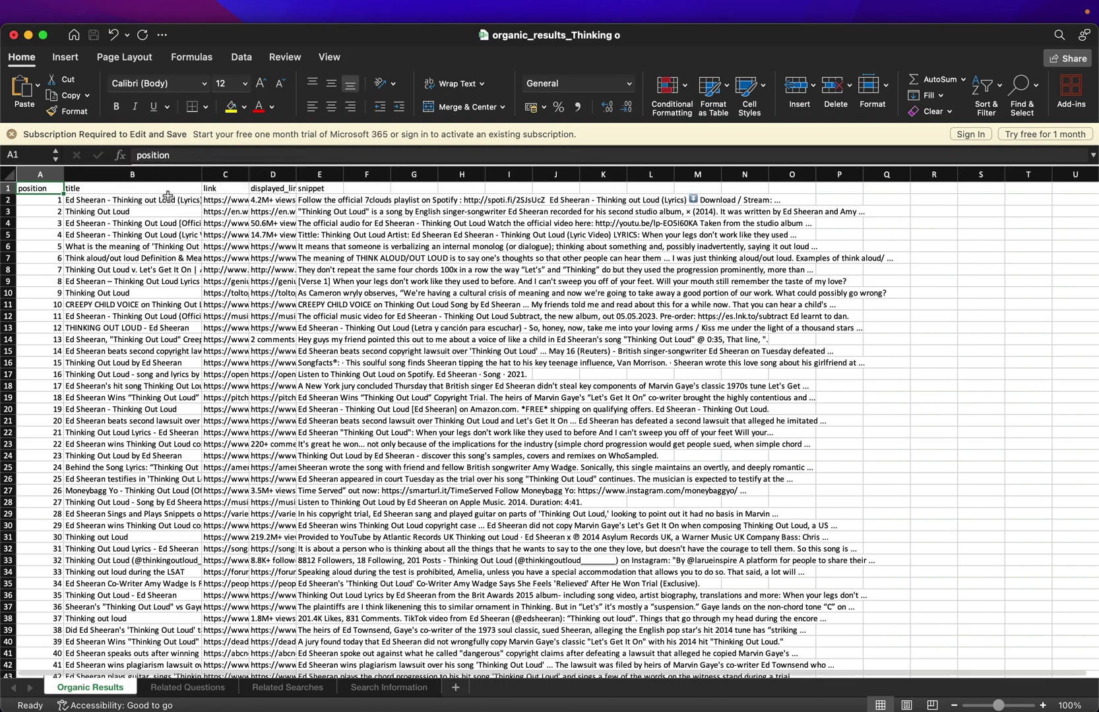
pyautogui.scroll(-6, 79, 288)
pyautogui.scroll(-5, 79, 287)
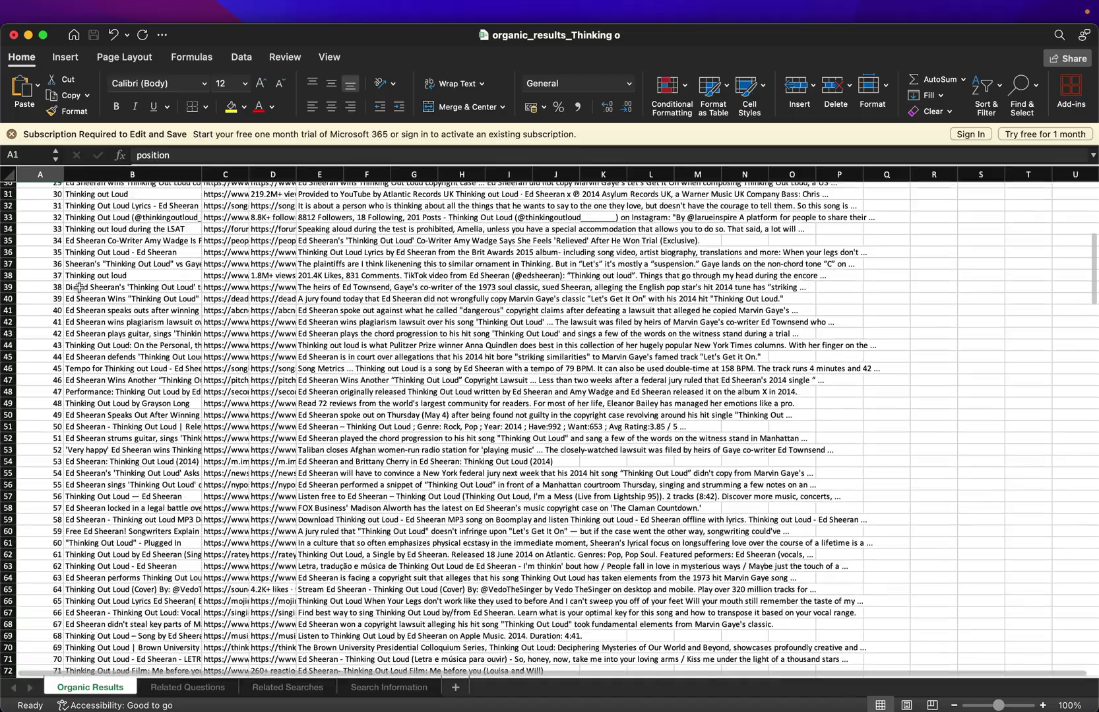
pyautogui.scroll(5, 80, 288)
pyautogui.scroll(2, 80, 287)
pyautogui.scroll(-8, 80, 287)
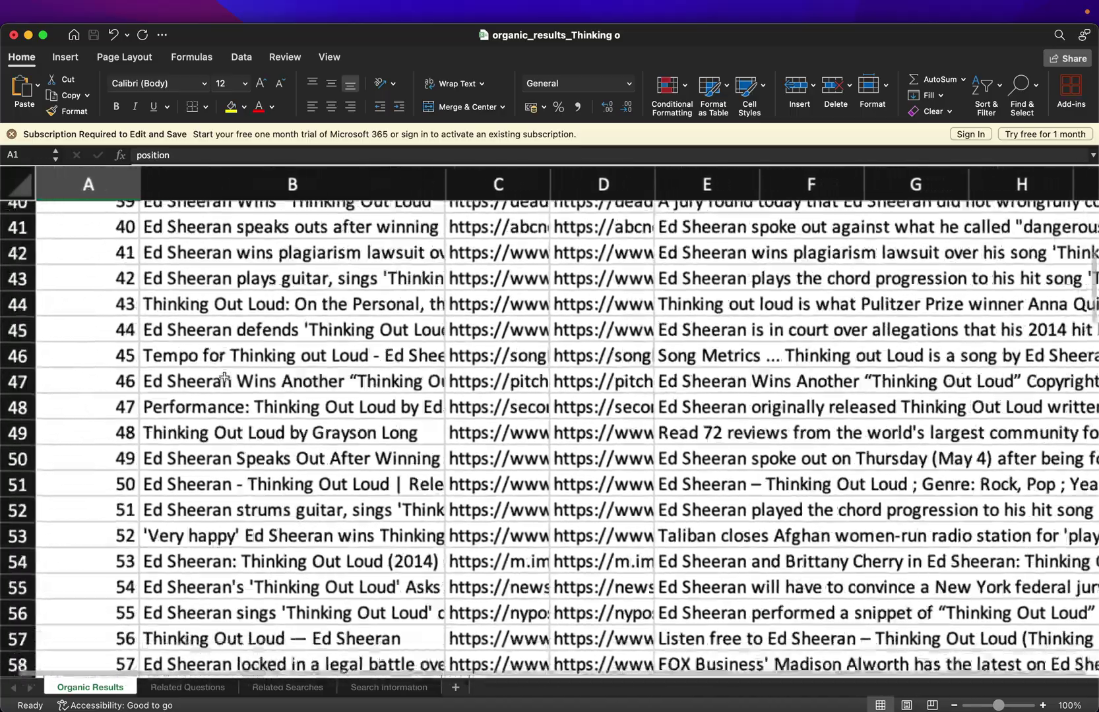
pyautogui.scroll(-20, 224, 376)
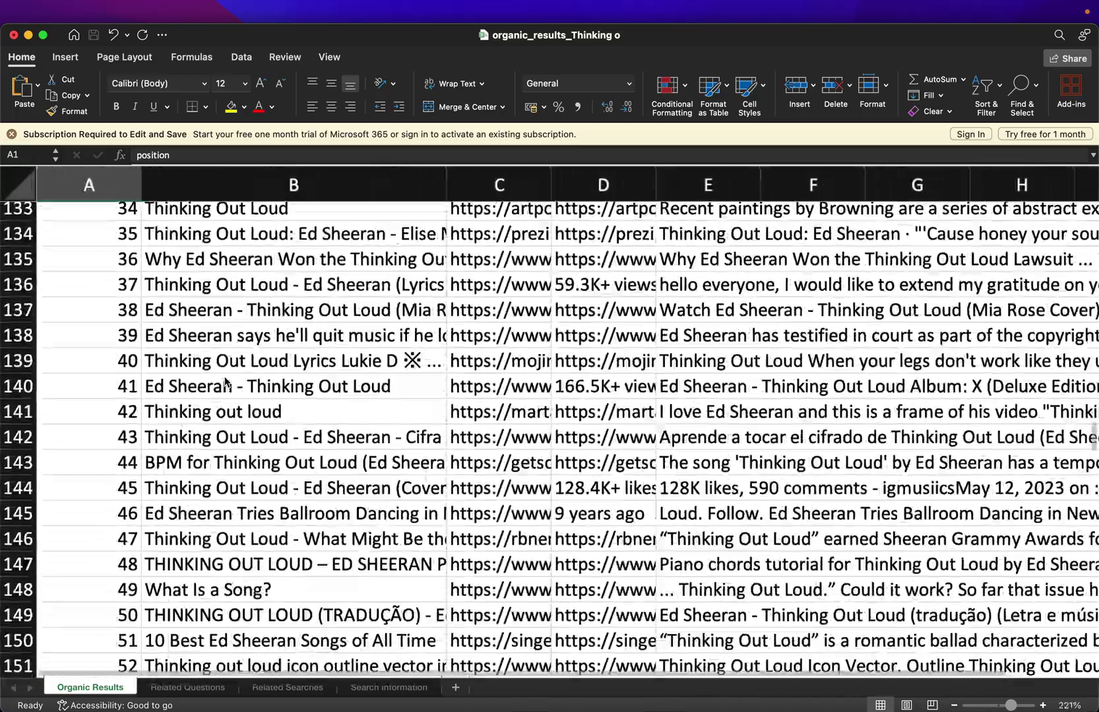
pyautogui.scroll(-15, 224, 381)
# Step: Close the workbook without saving changes
pyautogui.click(276, 373)
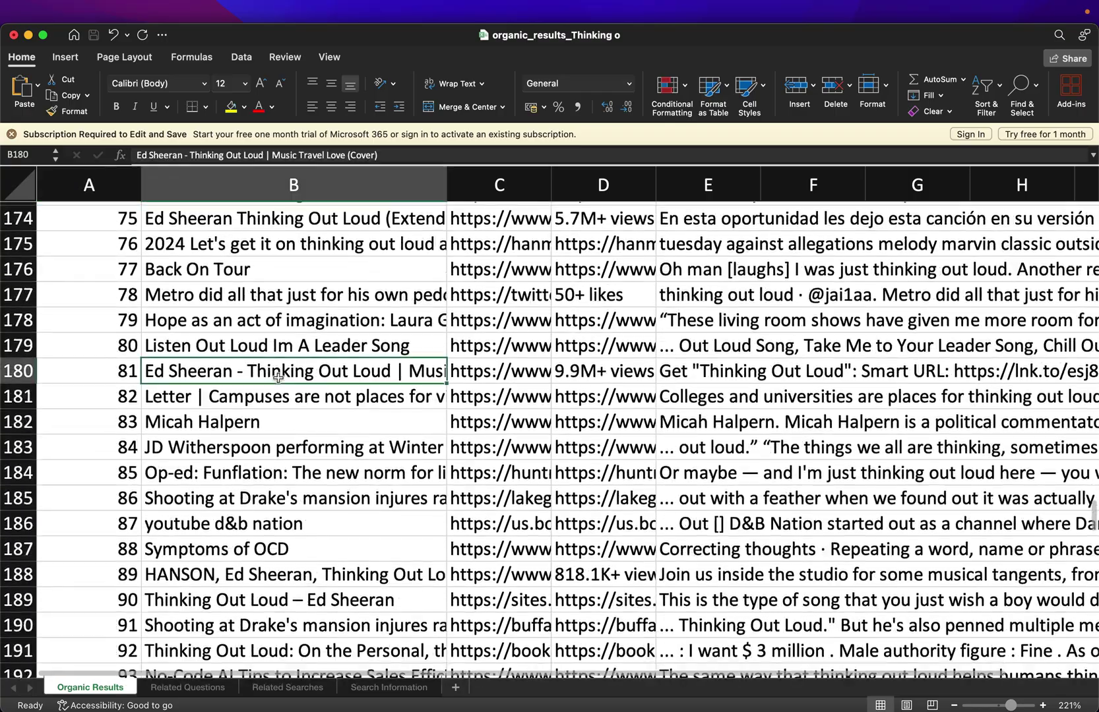
pyautogui.press('super+w')
pyautogui.click(519, 324)
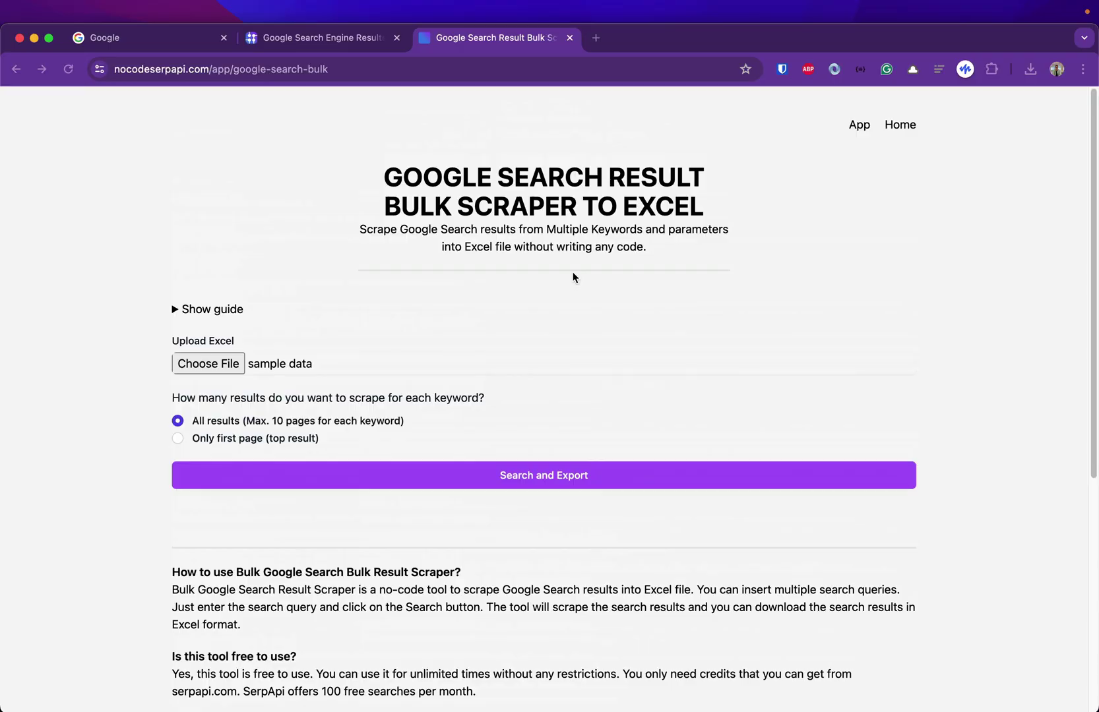